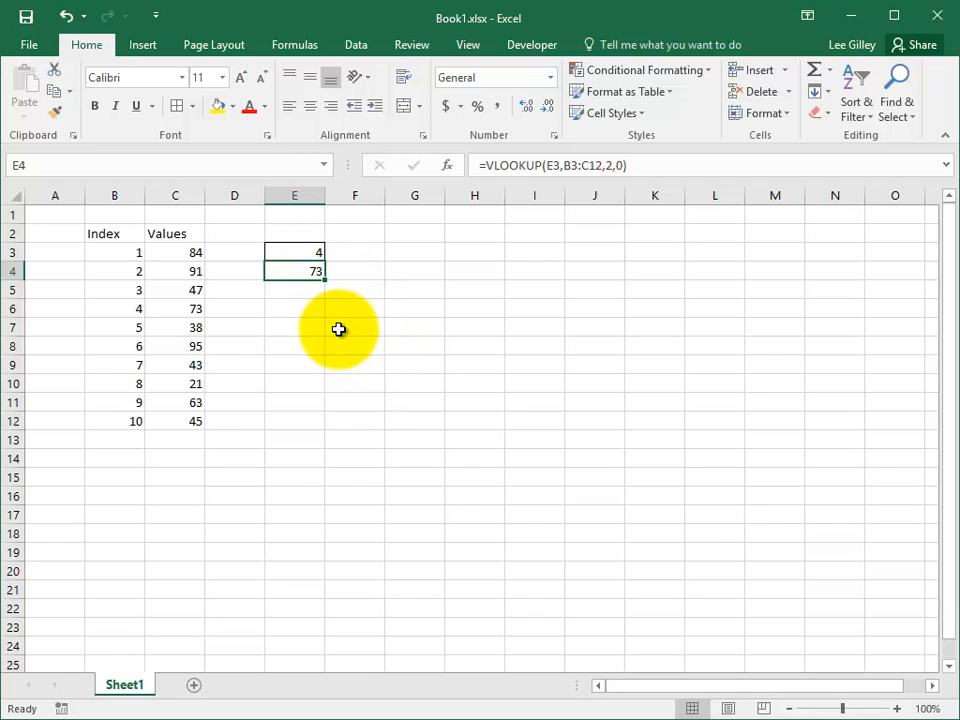
Select C3:C12 plus E4 and apply the Green - White Color Scale to them.
drag(176, 251, 168, 420)
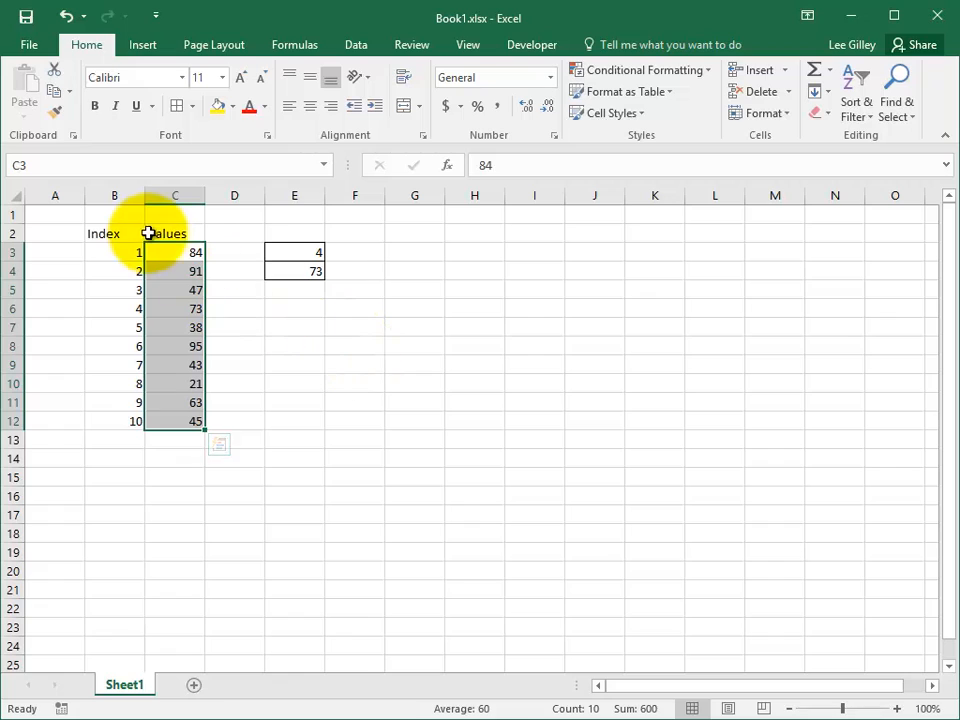
ctrl+click(294, 272)
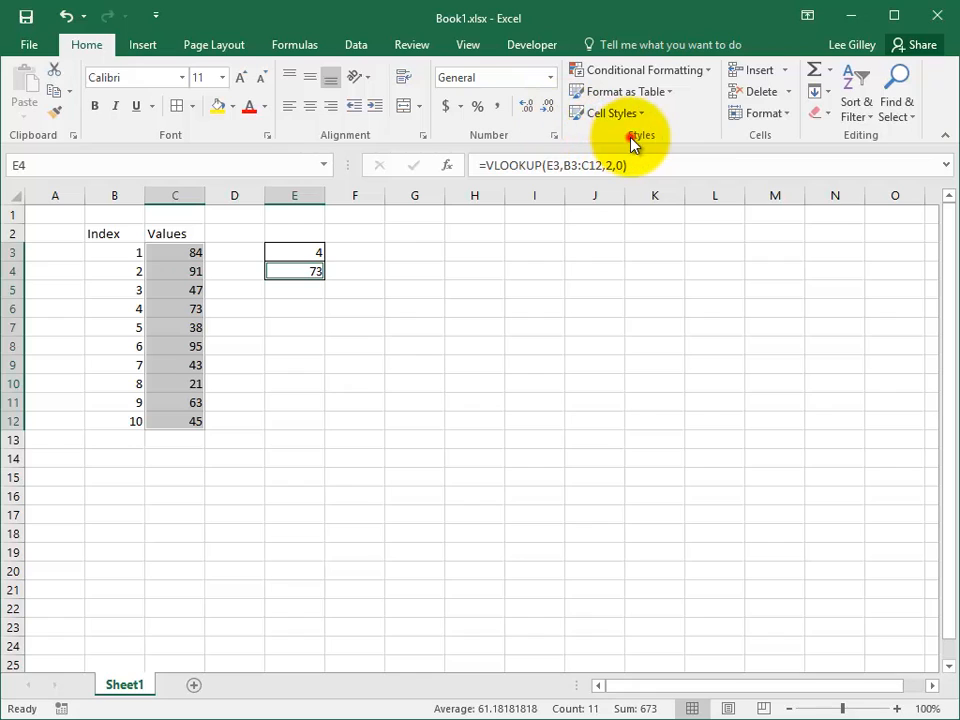
click(706, 72)
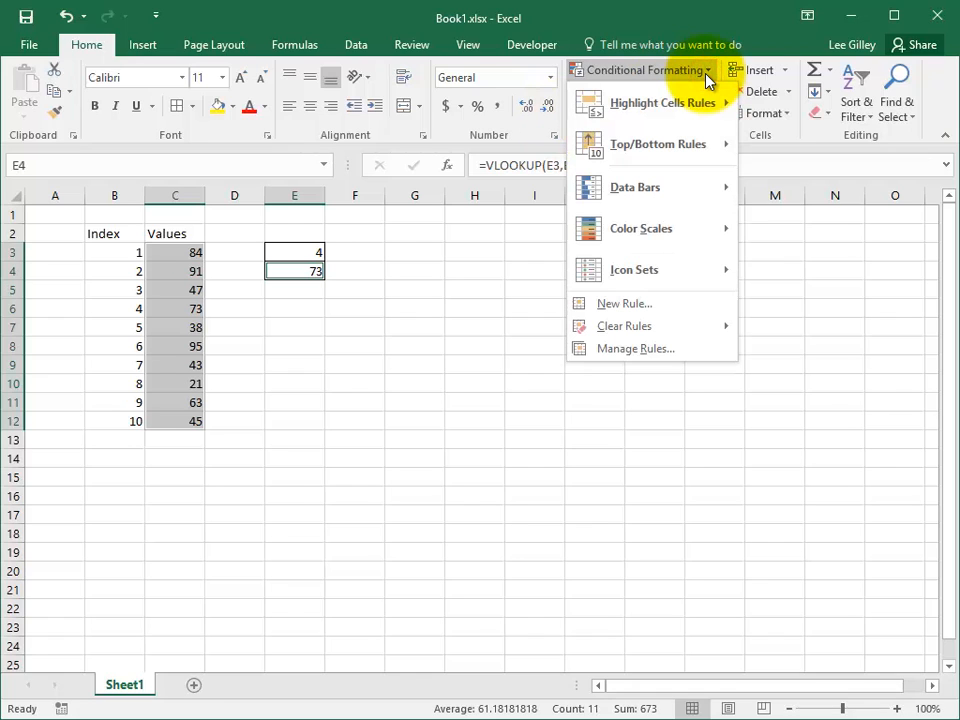
mouse_move(711, 195)
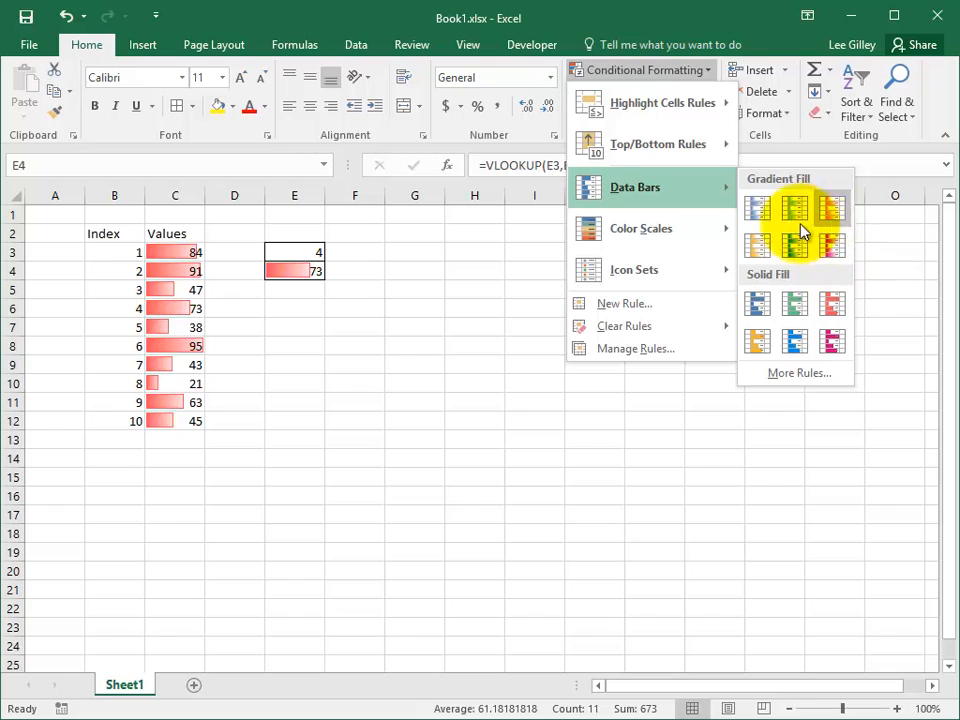
mouse_move(698, 243)
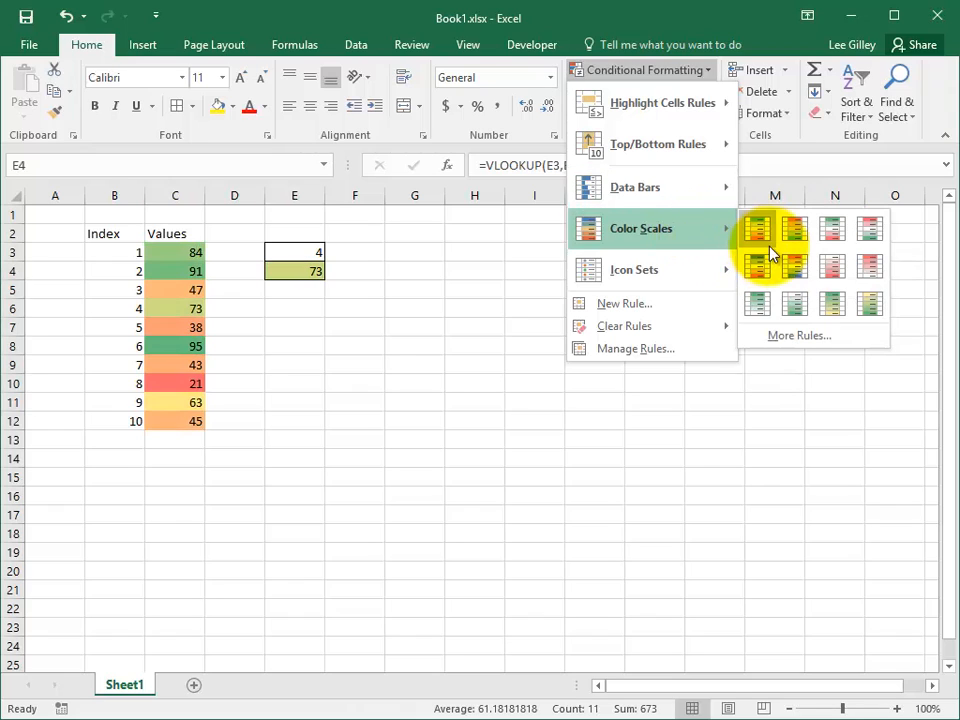
click(765, 306)
click(492, 302)
Enter 6 as the index in E3 and check the lookup result in E4.
click(320, 254)
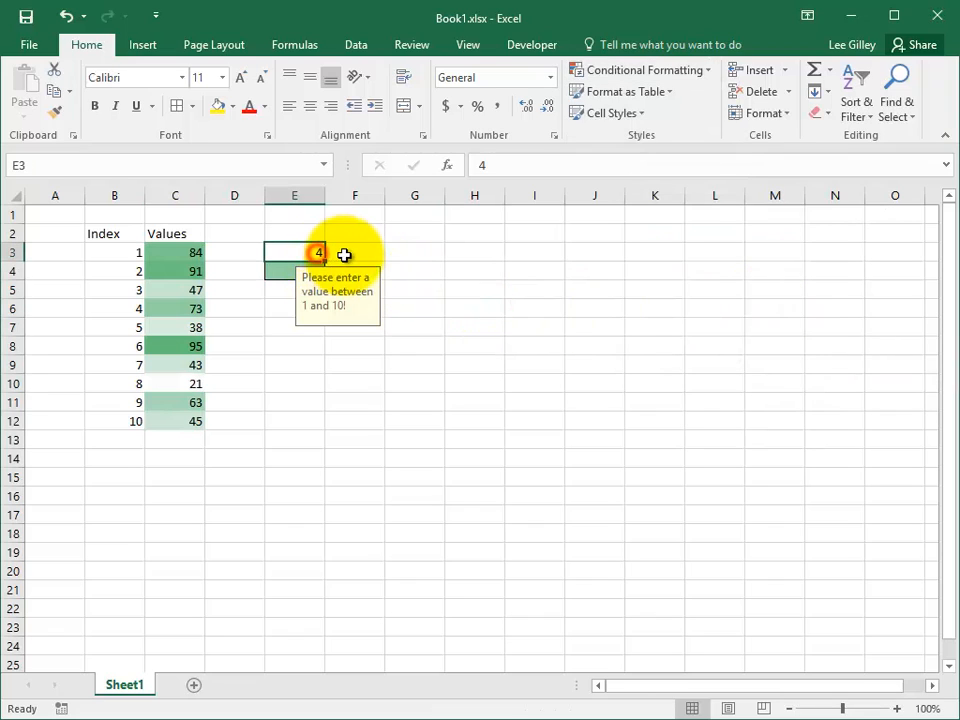
text(6)
key(Return)
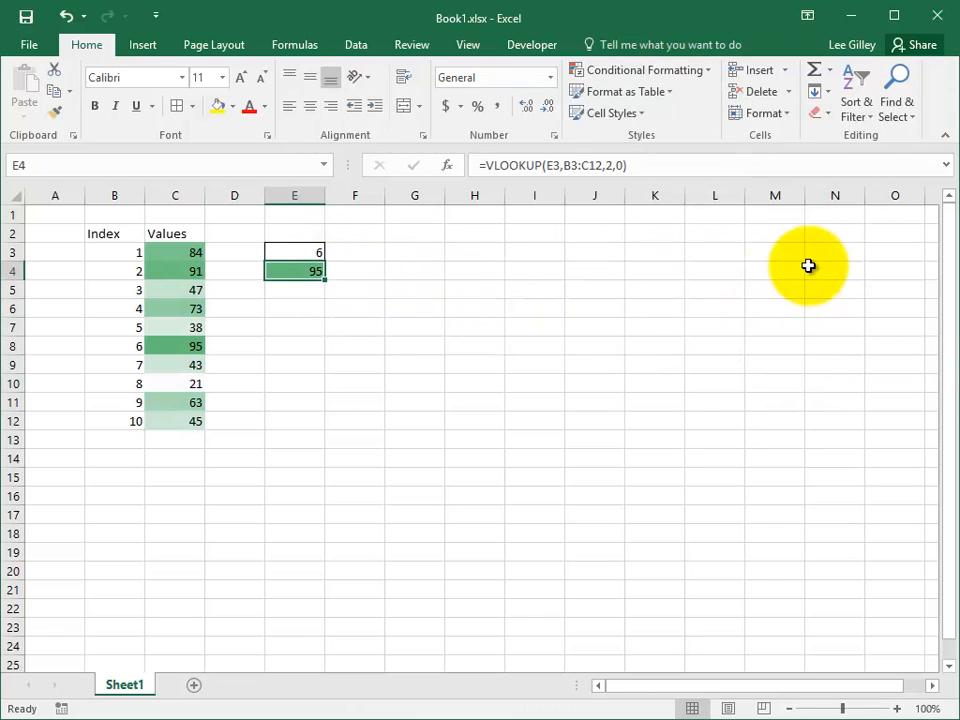
key(Up)
key(Down)
key(Up)
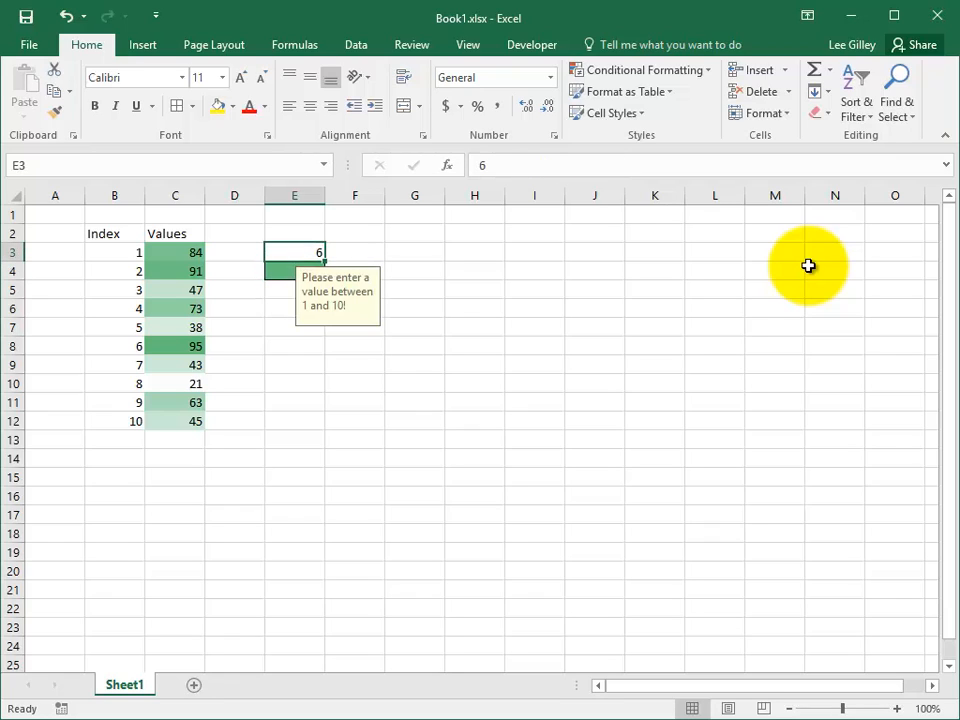
Try index values 7 and 1 in E3, then settle on 3.
text(7)
key(Return)
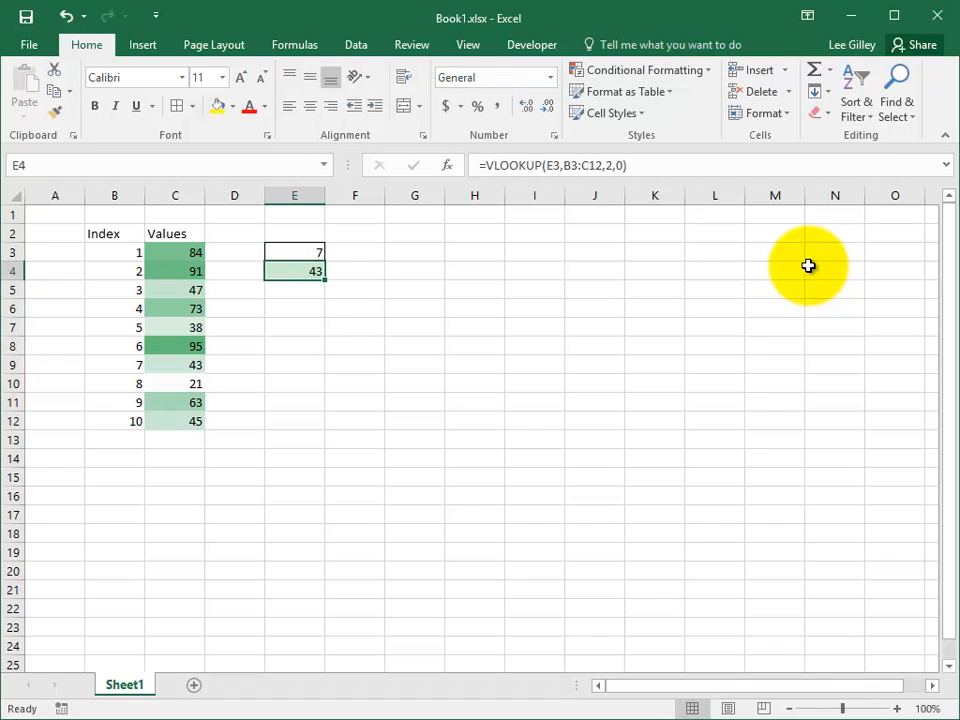
key(Up)
text(1)
key(Return)
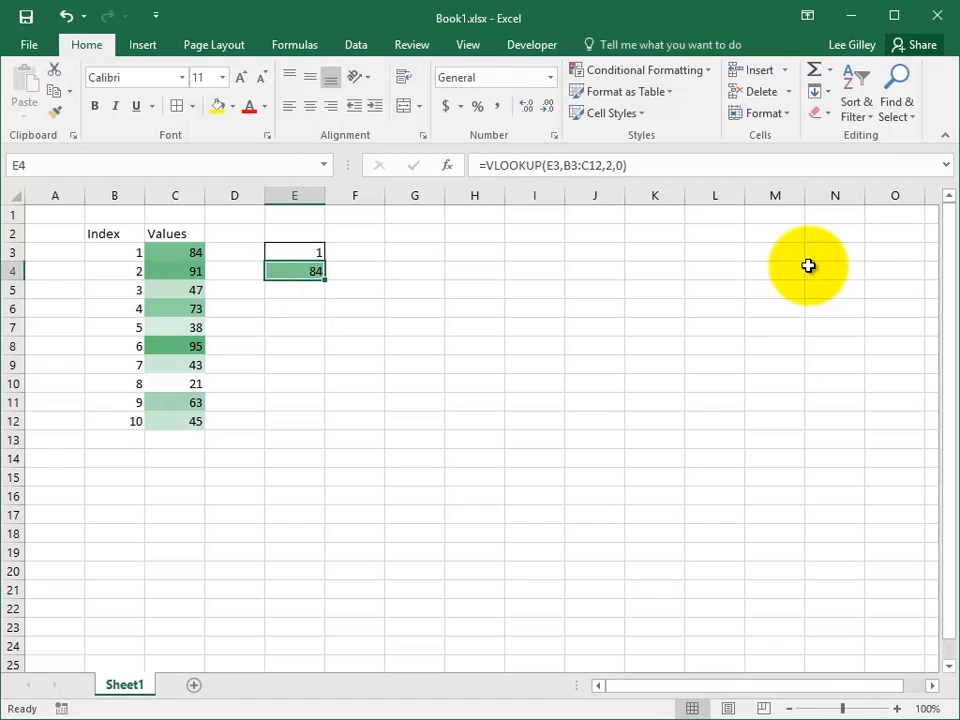
key(Up)
text(3)
key(Return)
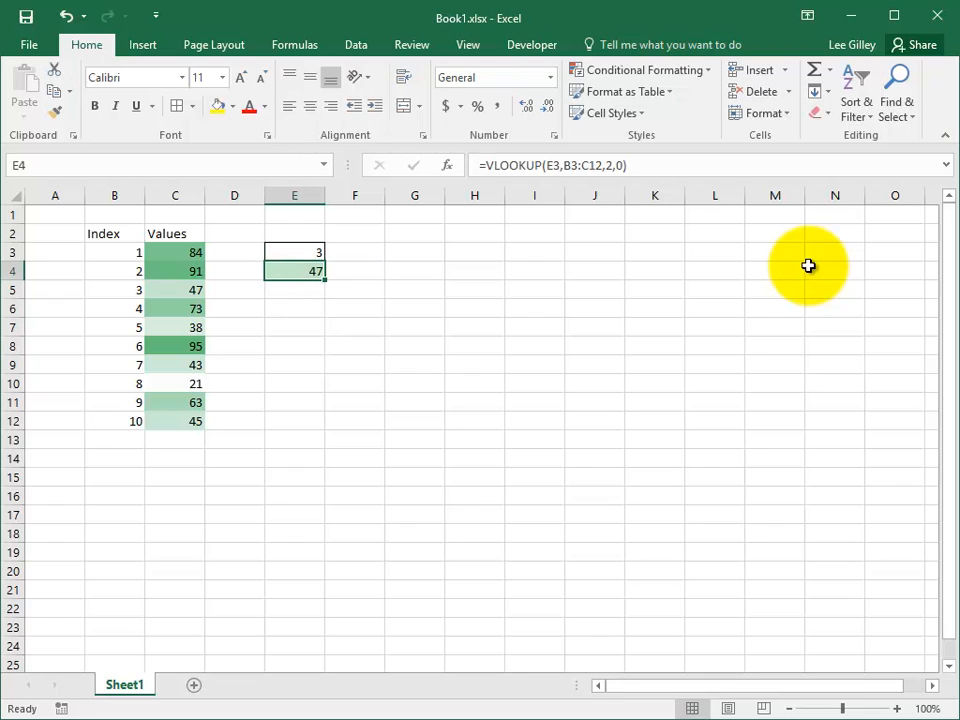
key(Up)
Add Solid Fill Blue Data Bars to C3:C12 and E4.
drag(174, 252, 199, 421)
click(305, 272)
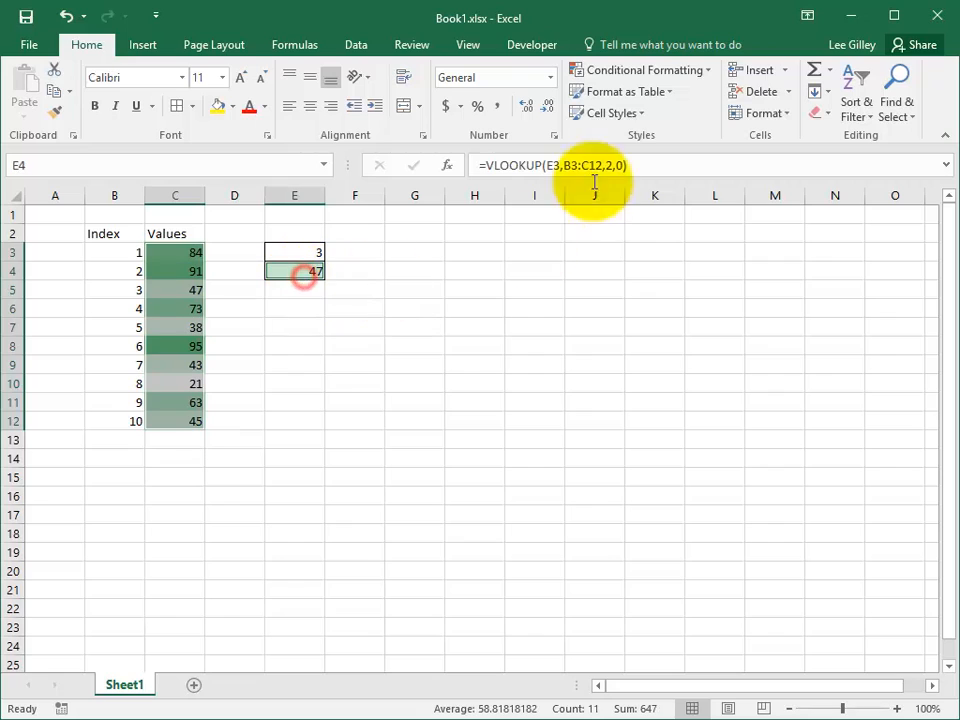
click(703, 72)
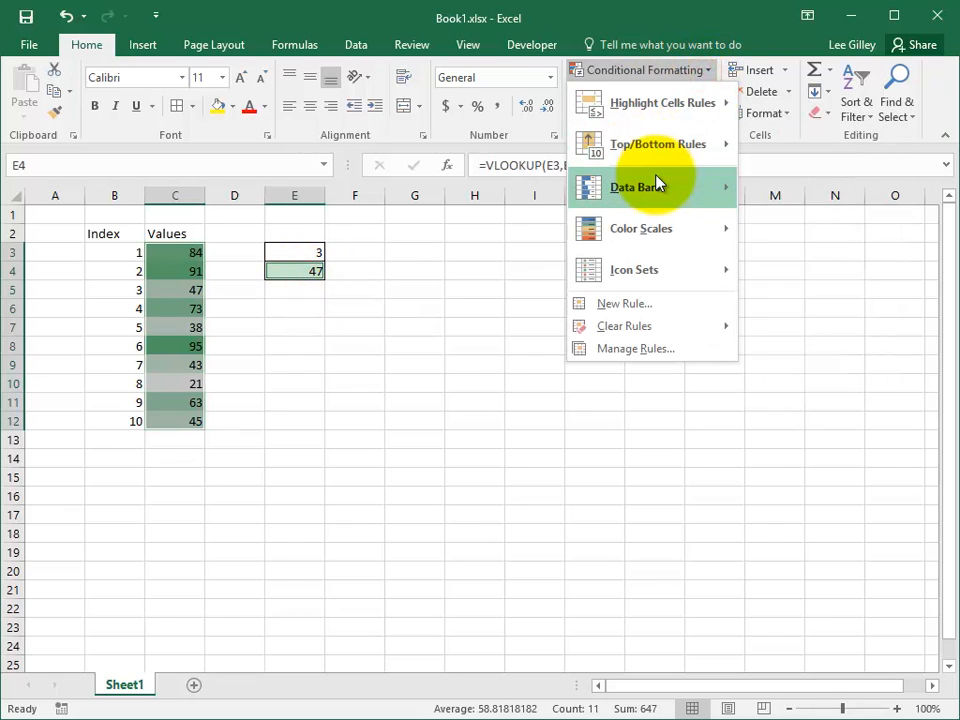
mouse_move(654, 189)
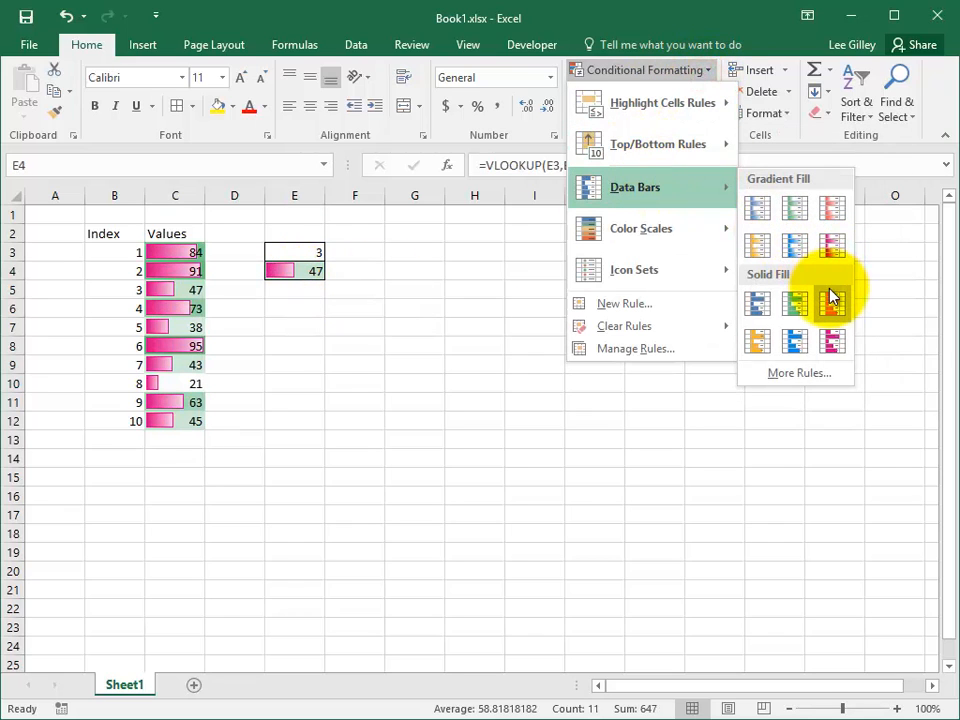
click(758, 316)
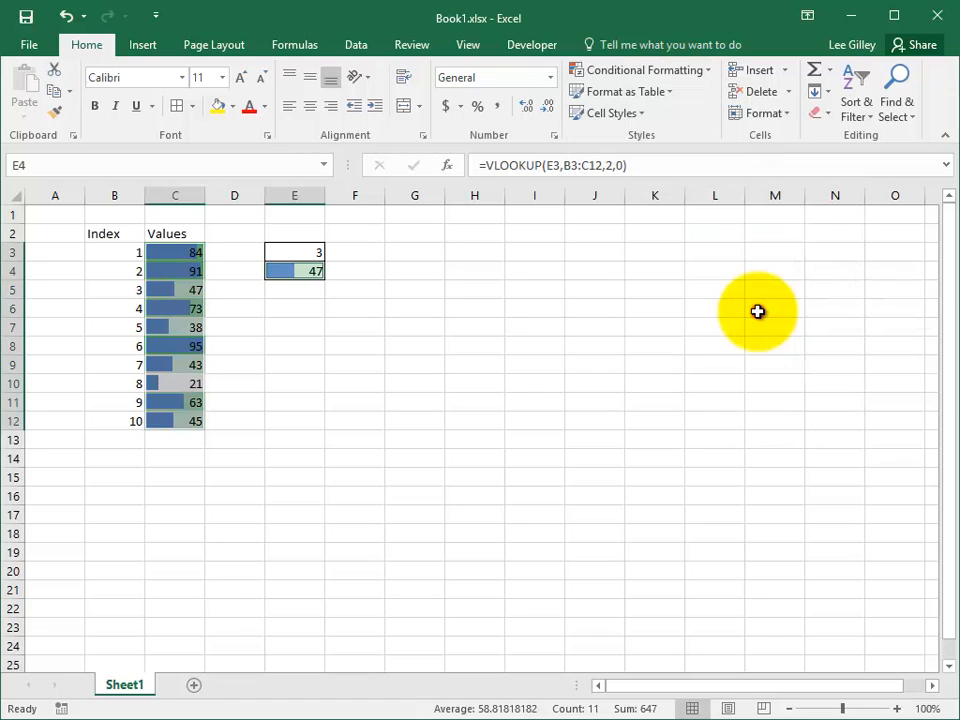
click(581, 327)
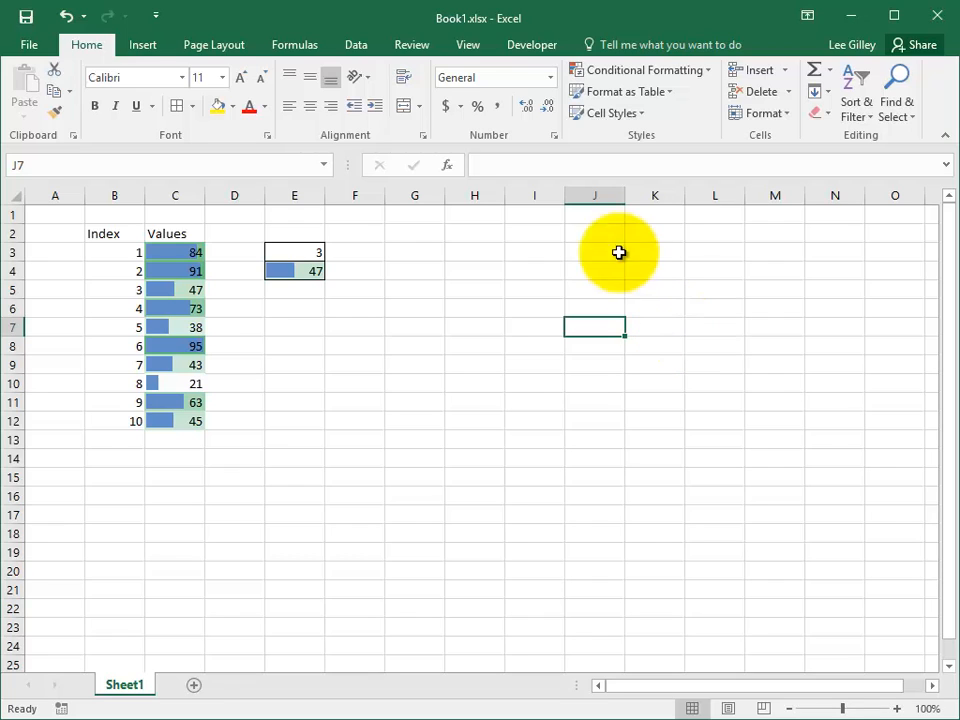
drag(176, 252, 192, 420)
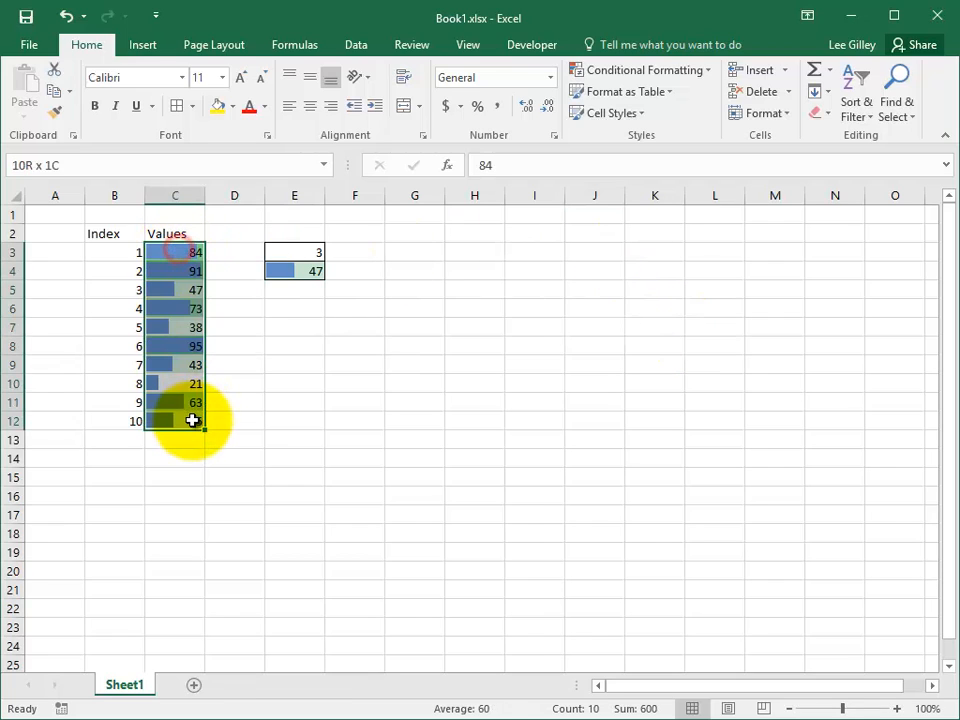
click(305, 272)
click(694, 70)
mouse_move(650, 268)
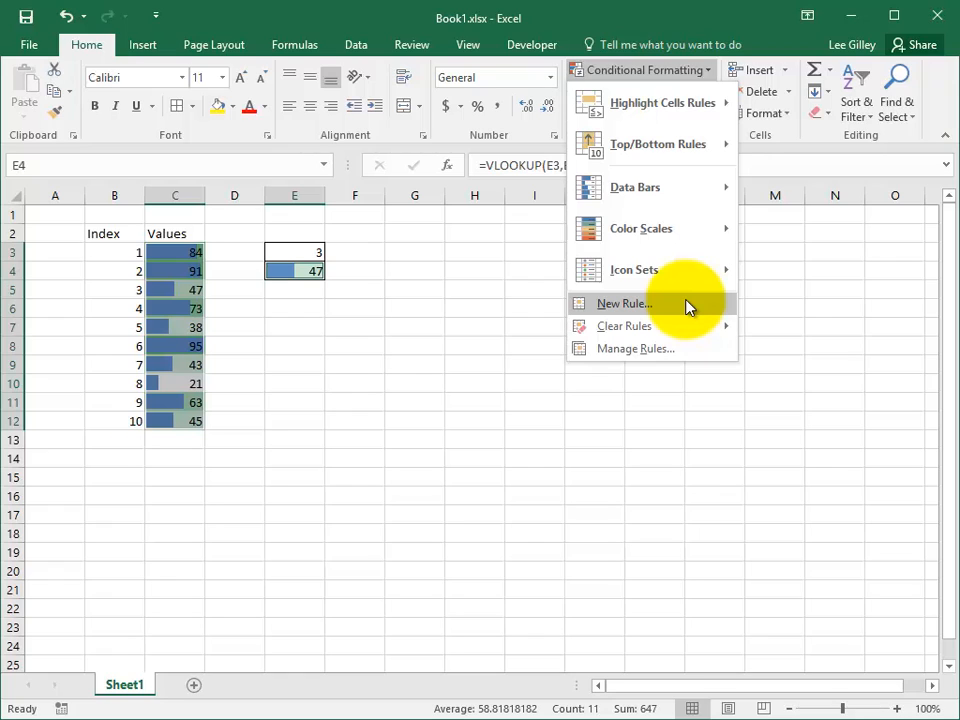
click(396, 319)
click(484, 291)
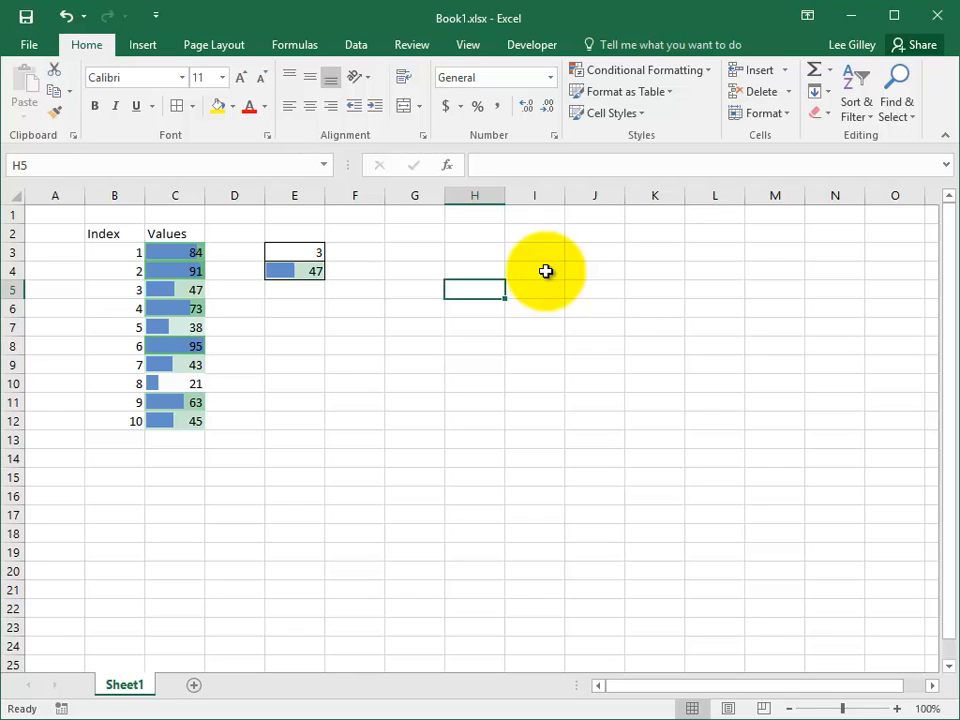
Open the Rules Manager showing This Worksheet's rules, then close it and select H15.
click(699, 71)
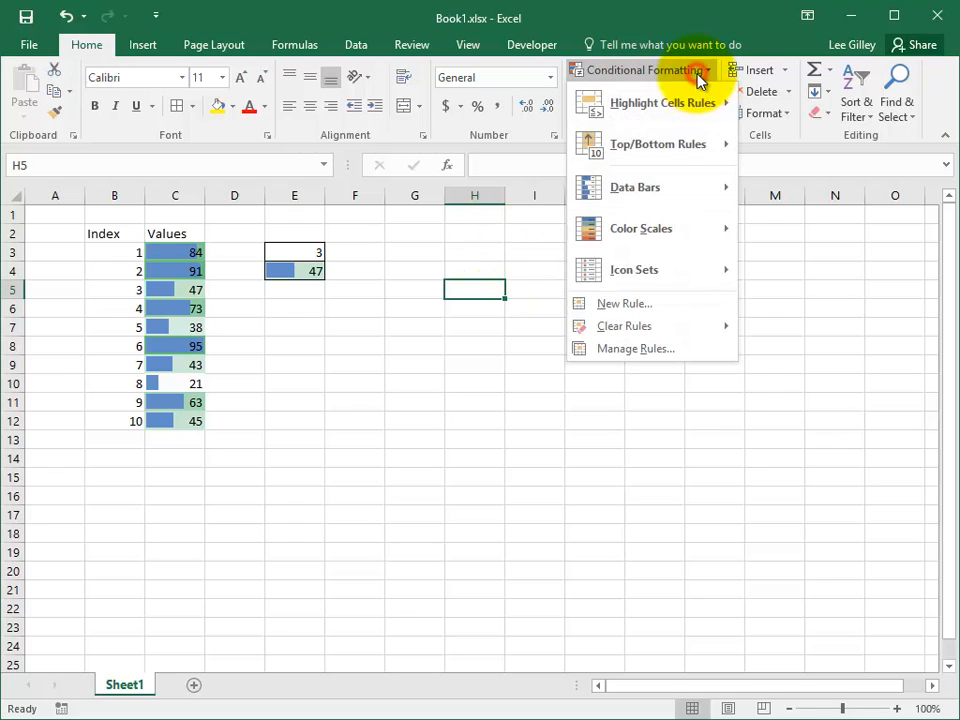
click(690, 349)
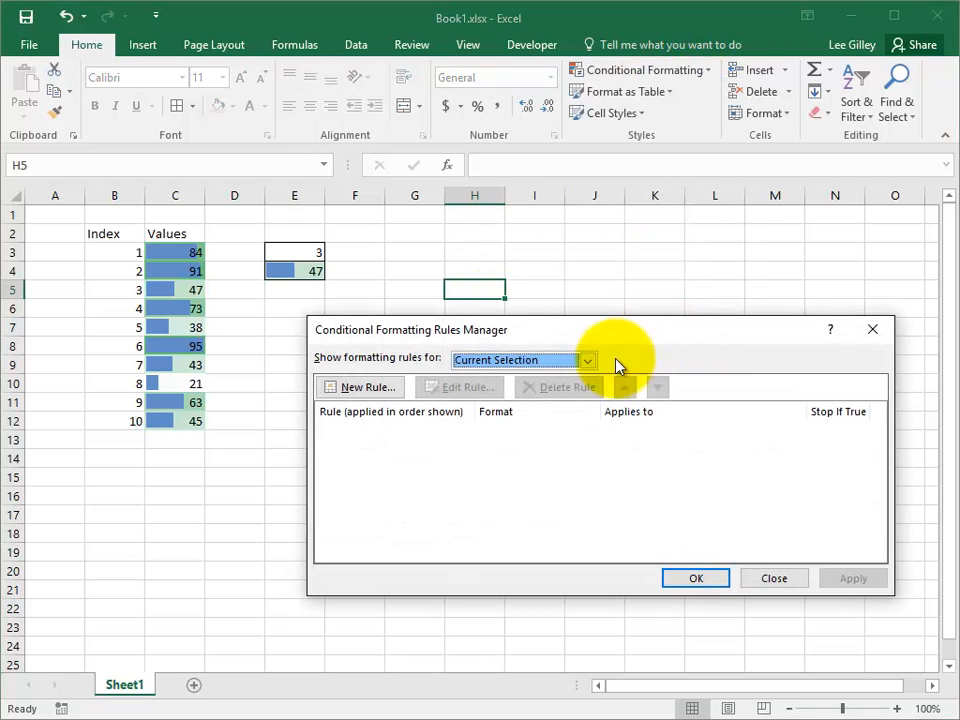
click(566, 361)
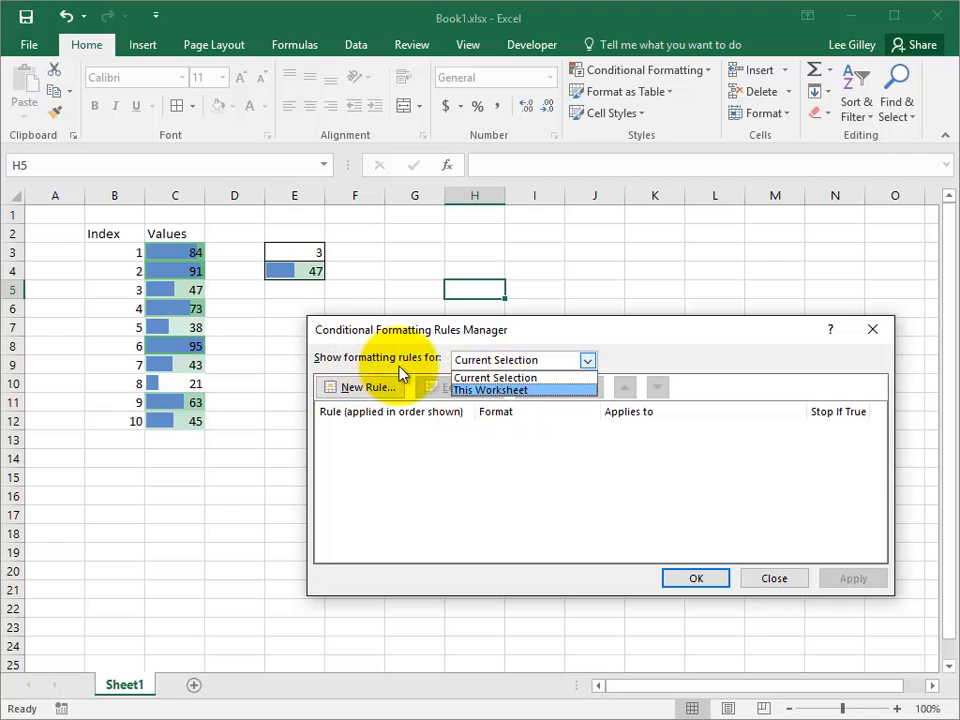
click(489, 390)
drag(574, 339, 657, 308)
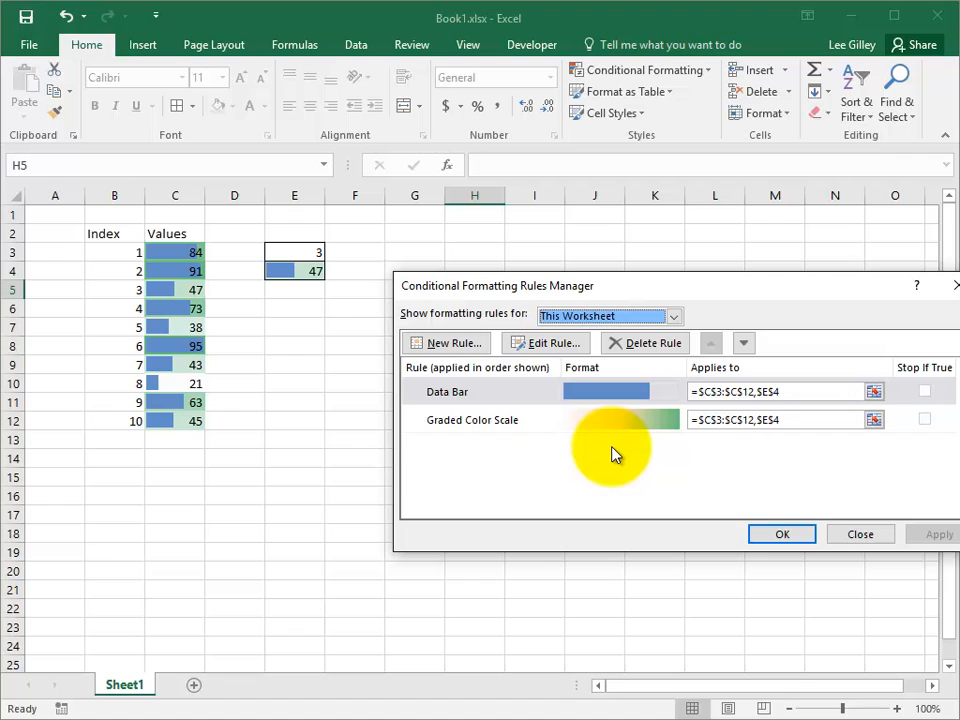
key(Escape)
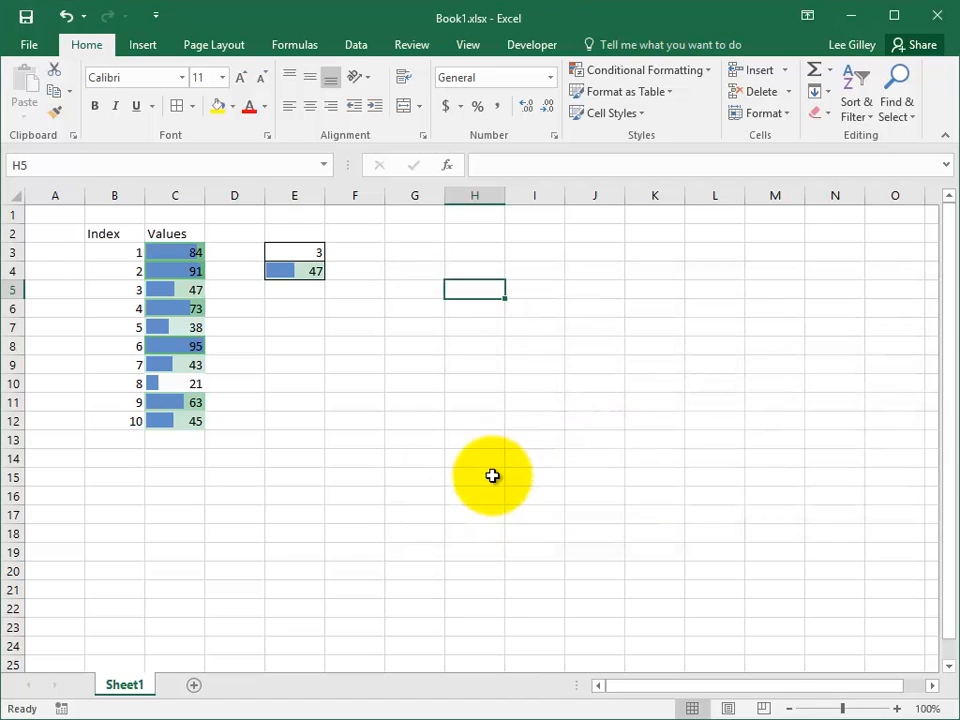
click(491, 476)
Recheck the Data Bar and Graded Color Scale rules, then select columns B:F.
click(697, 73)
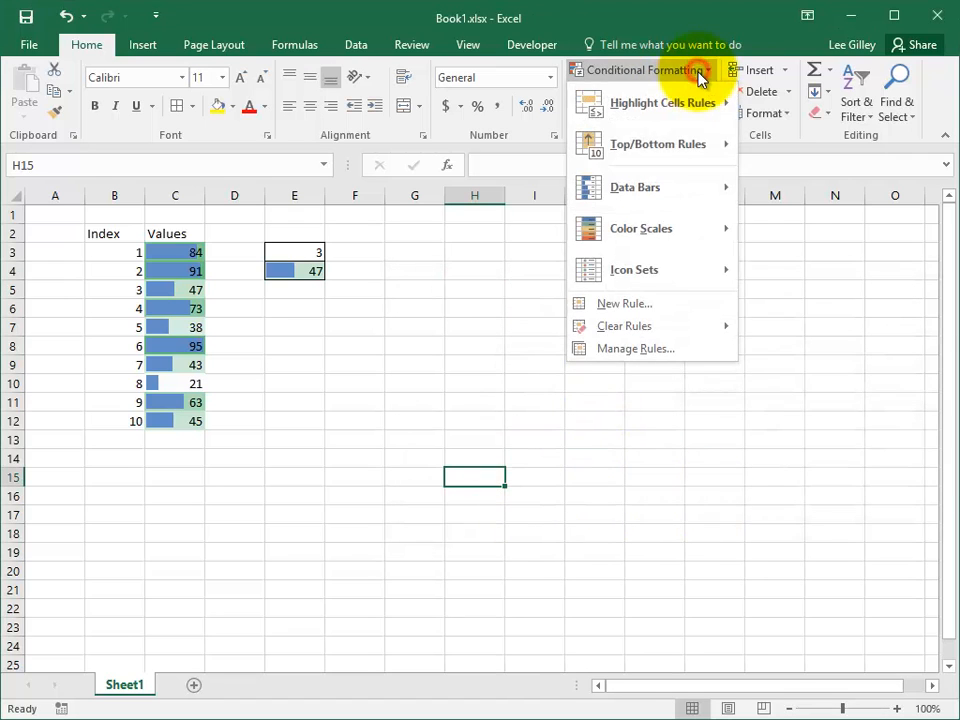
click(681, 347)
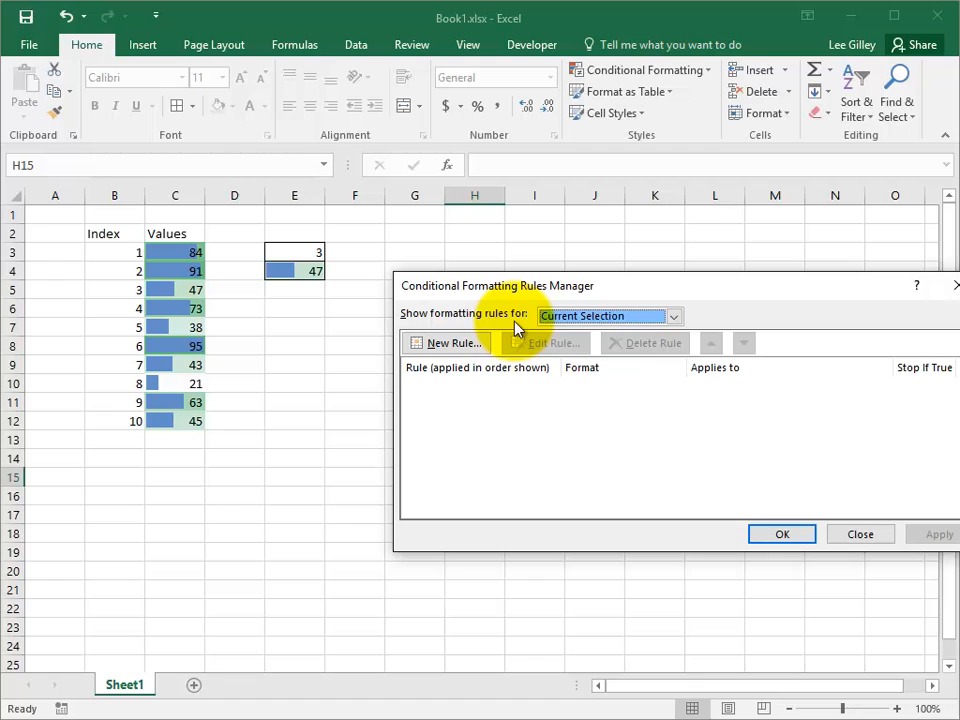
click(667, 318)
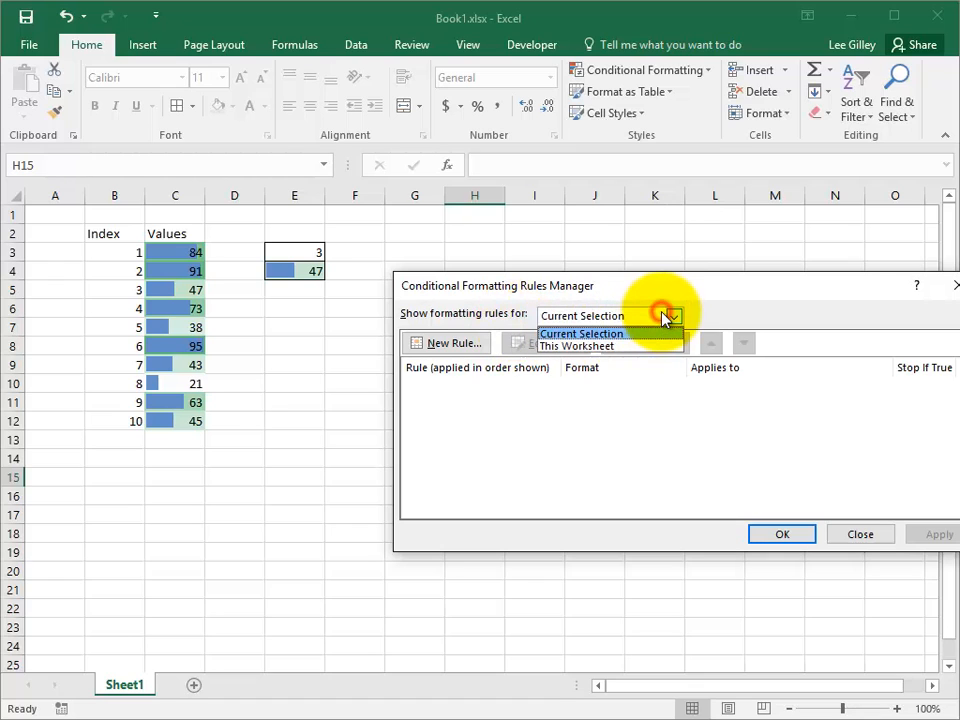
click(607, 347)
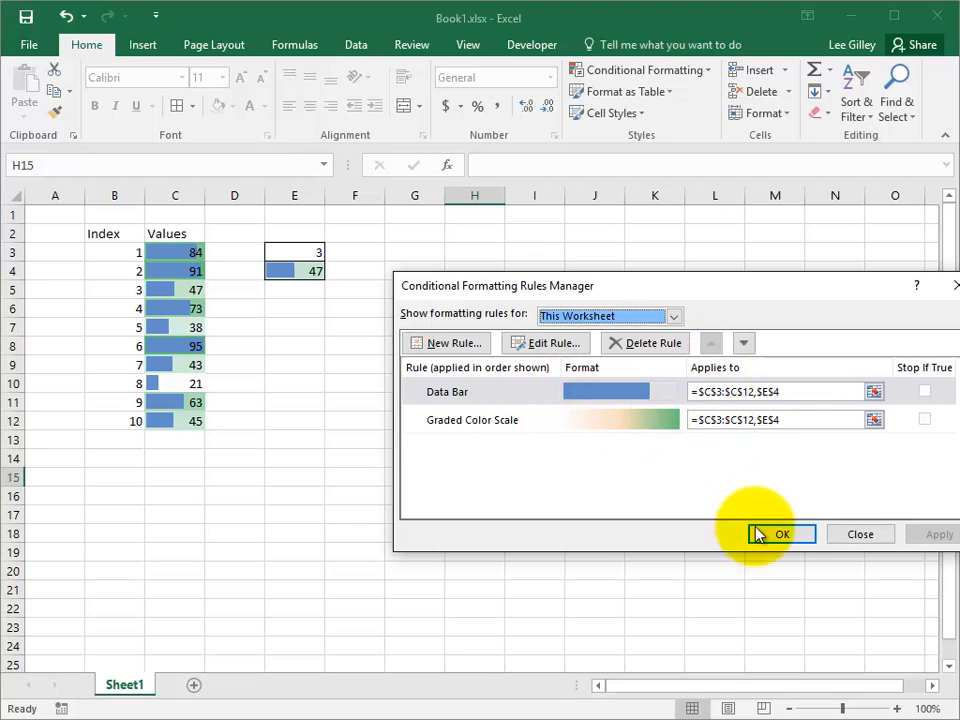
click(783, 535)
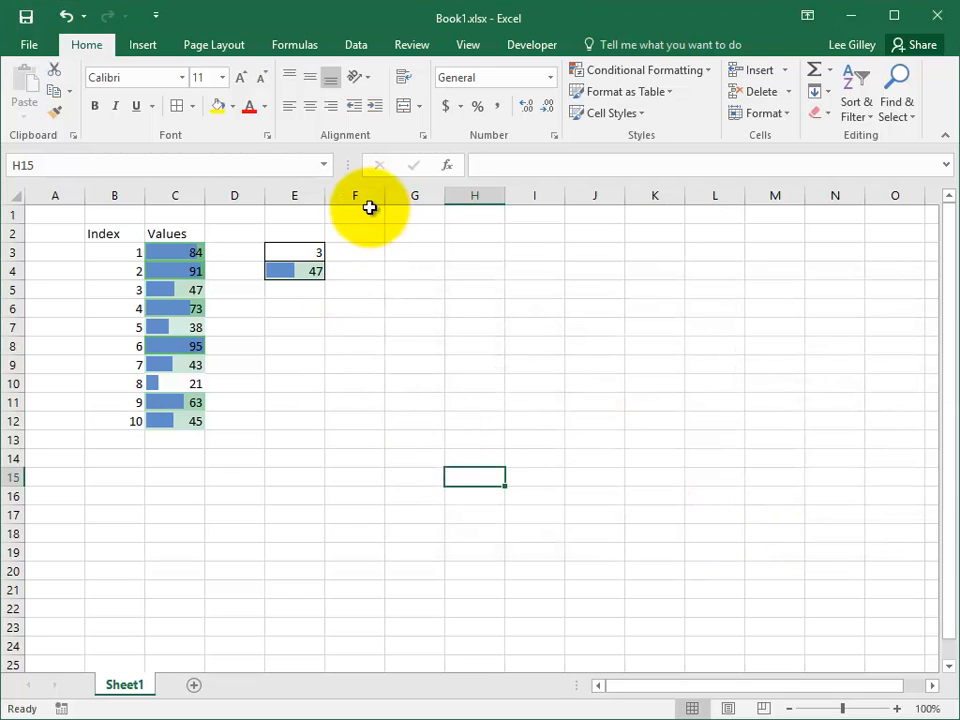
drag(369, 196, 113, 185)
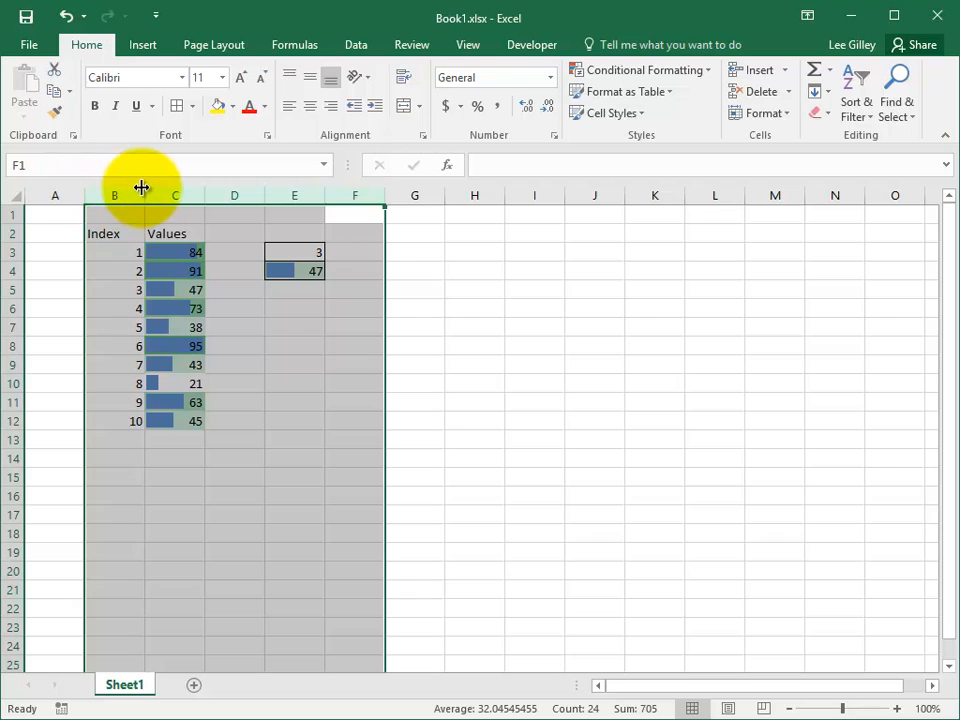
Copy columns B:F, paste copies at columns G and L, and inspect the copied values.
key(ctrl+c)
click(399, 197)
key(ctrl+v)
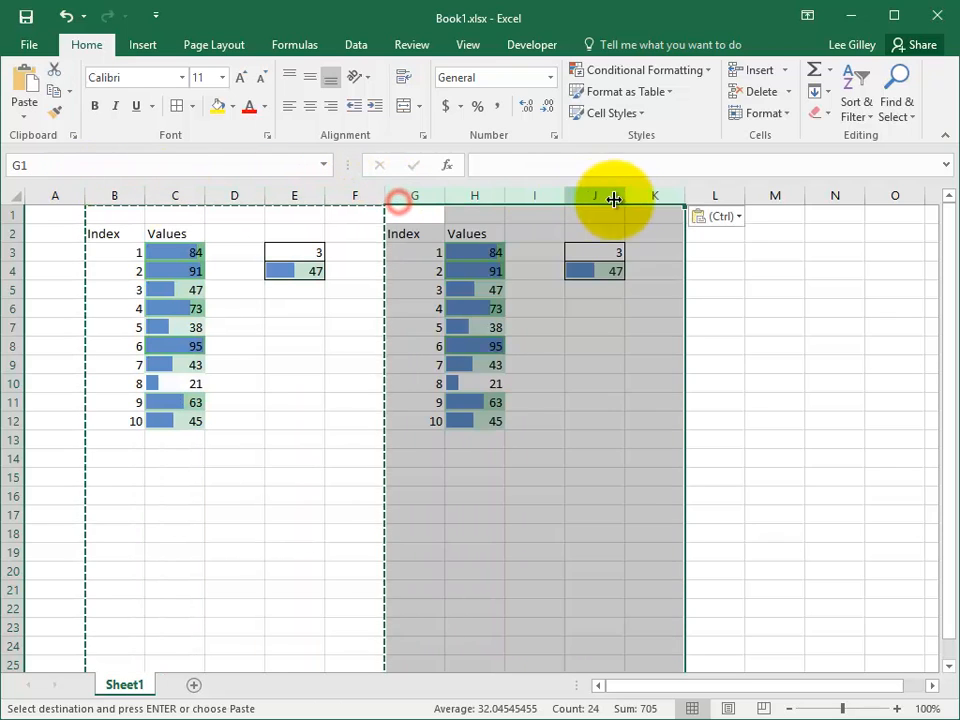
click(712, 196)
key(ctrl+v)
click(551, 420)
key(Escape)
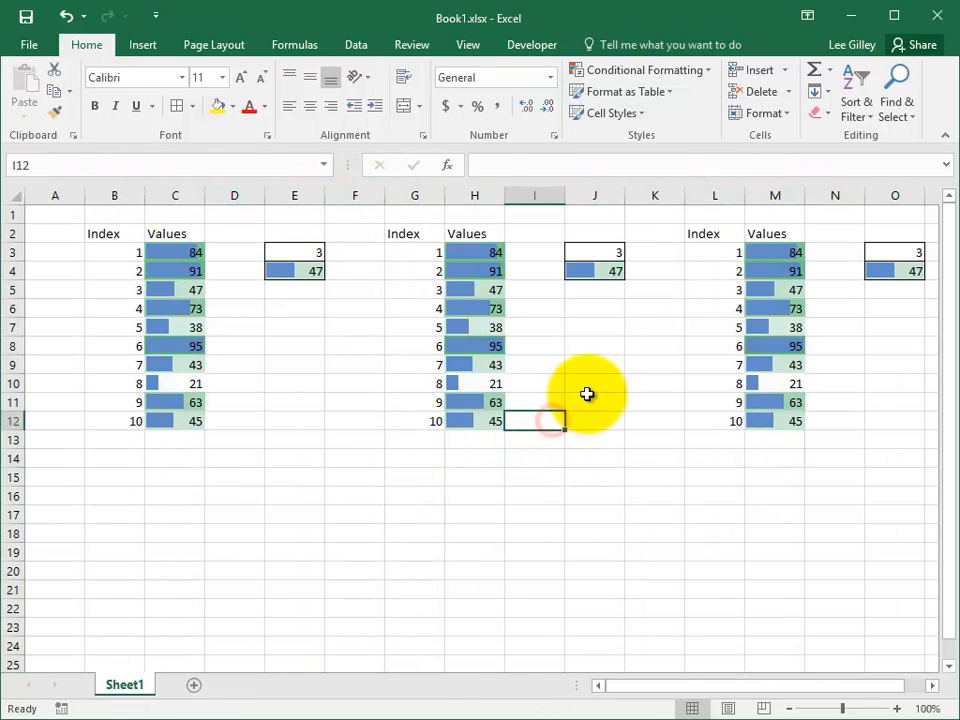
drag(474, 252, 474, 402)
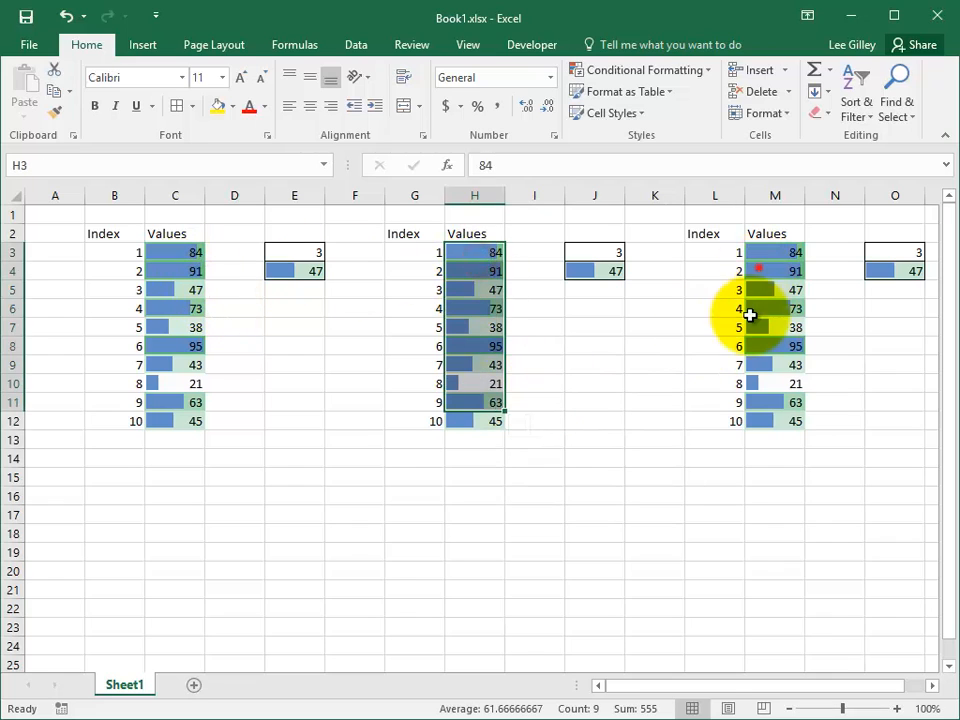
drag(760, 271, 835, 383)
click(606, 323)
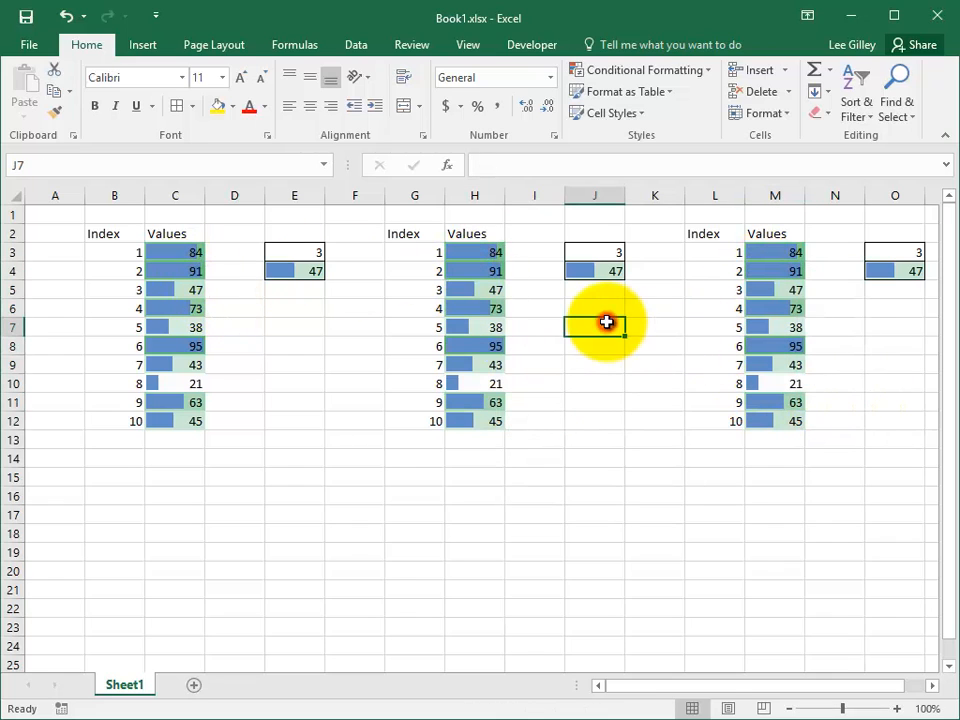
click(716, 76)
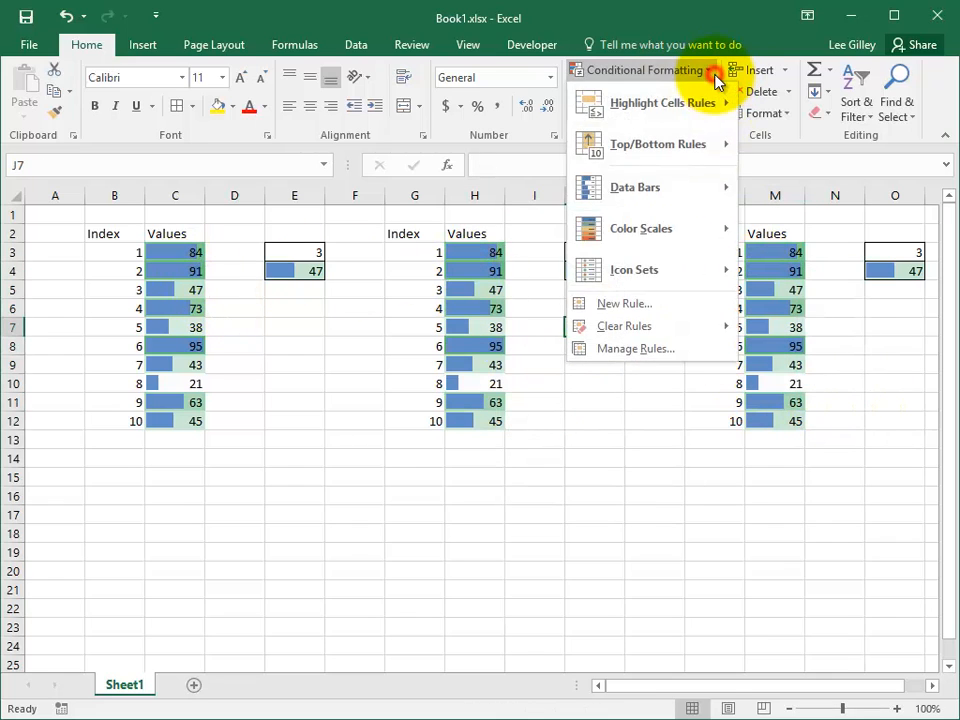
List This Worksheet's rules to confirm each copy's formatting, then undo the pastes.
click(645, 349)
click(639, 317)
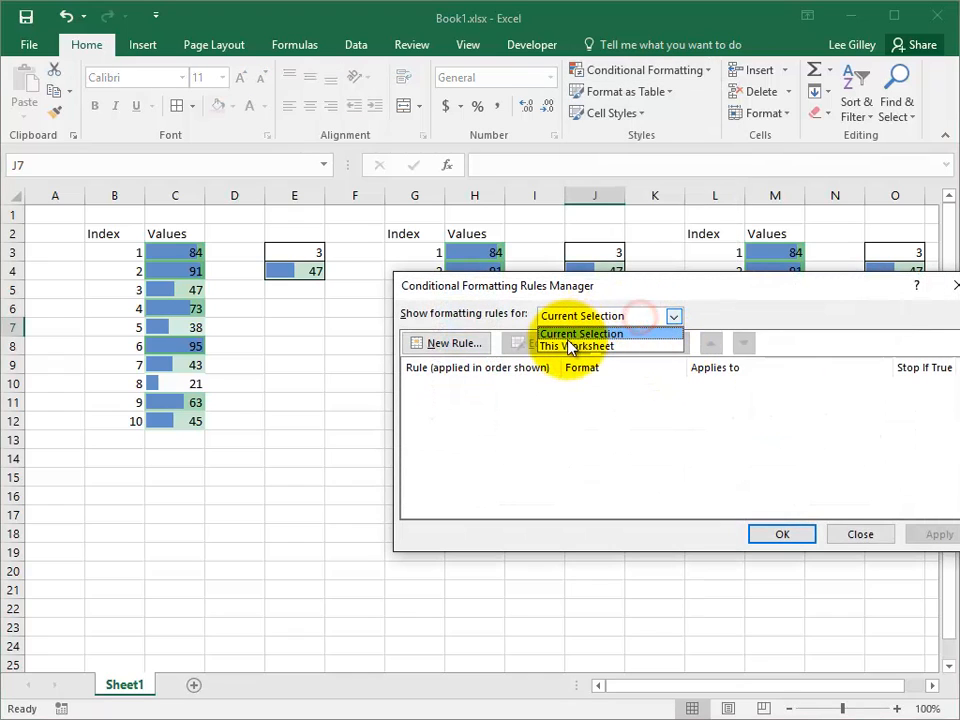
click(568, 341)
click(581, 317)
click(576, 346)
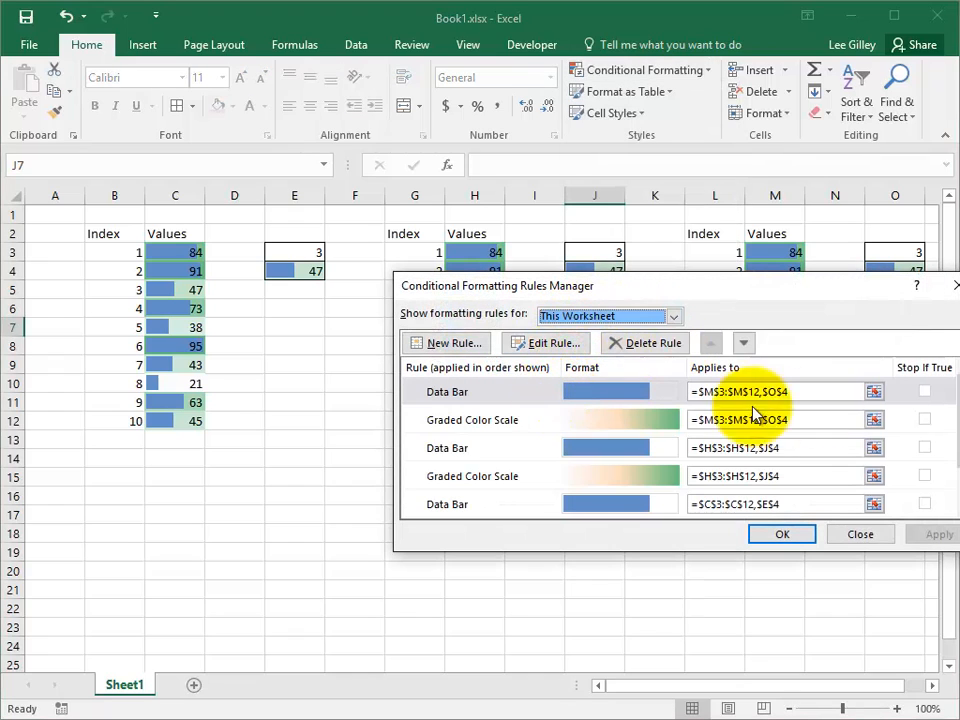
drag(943, 440, 940, 386)
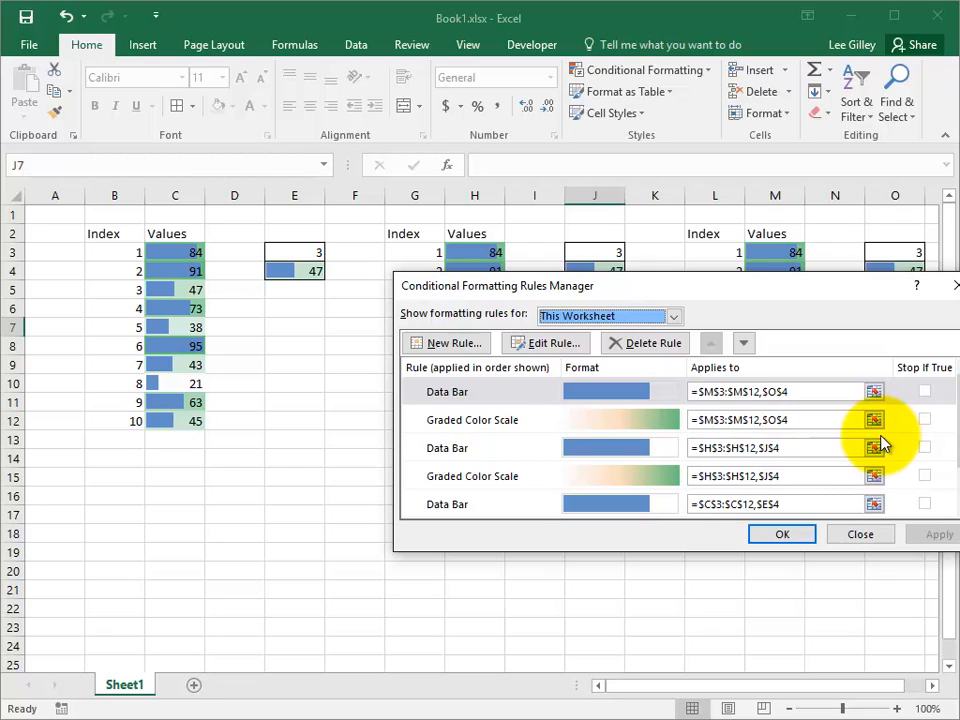
click(782, 536)
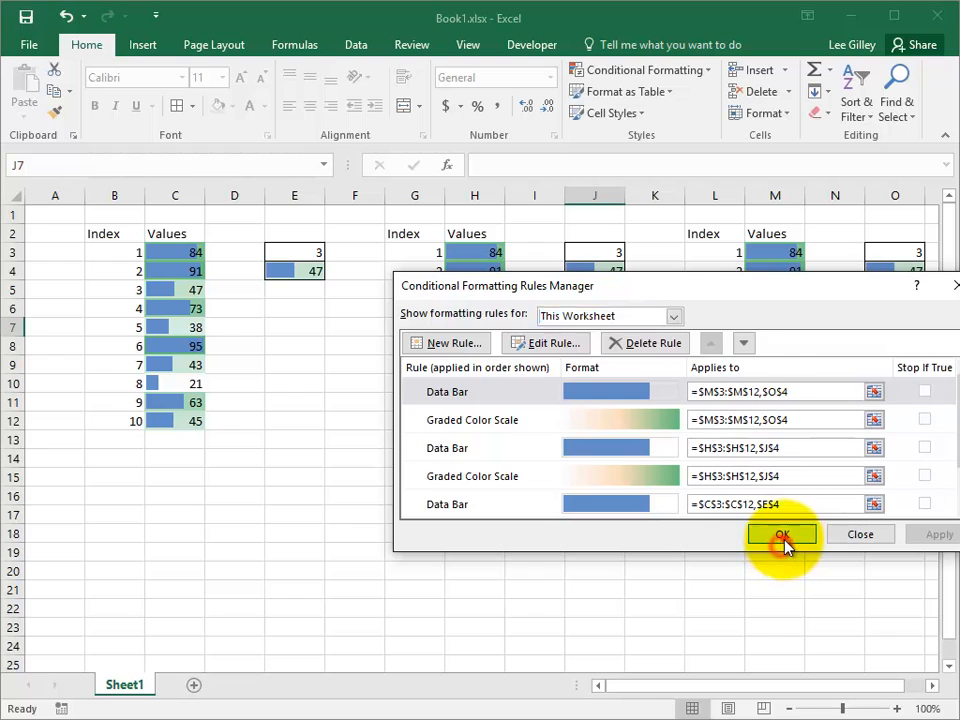
key(ctrl+z)
key(ctrl+z)
click(462, 386)
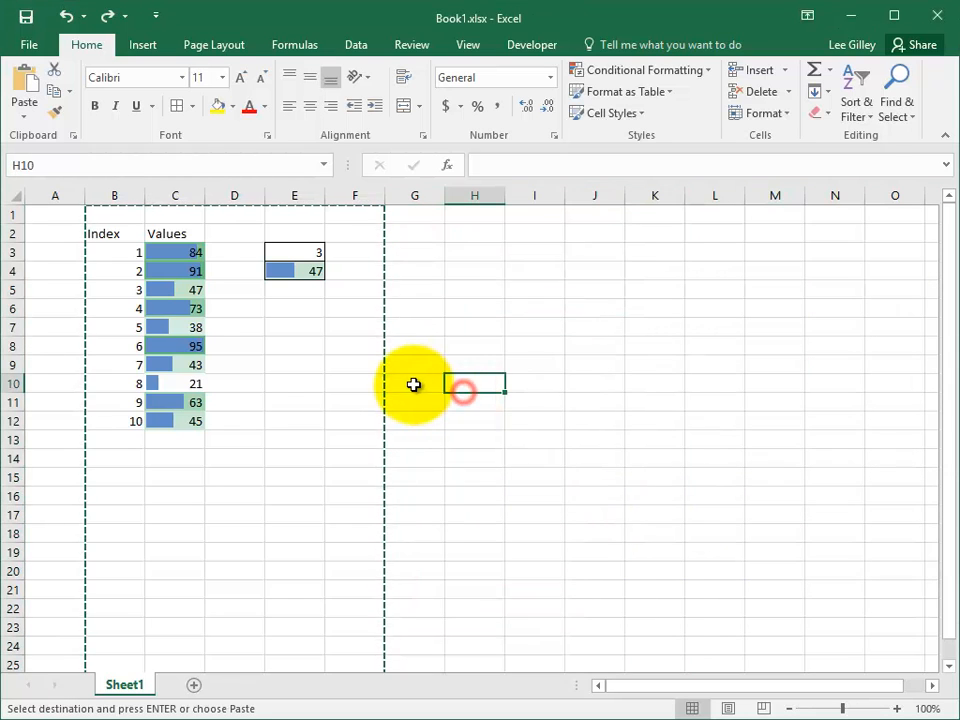
click(224, 262)
click(189, 251)
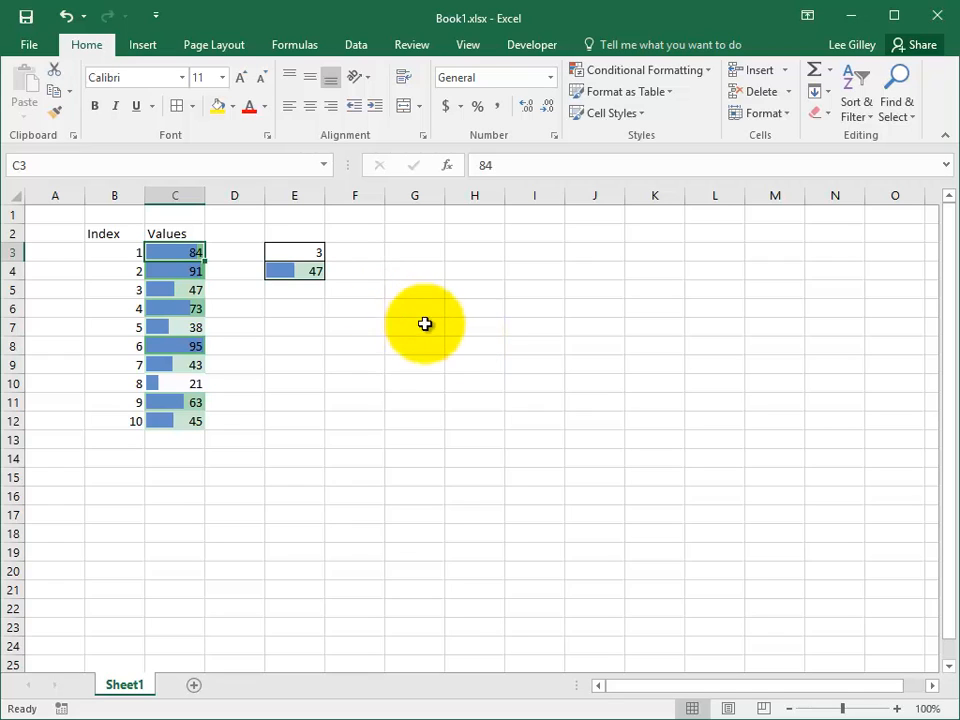
Give G7:M19 an Outside Borders outline via Alt+H, B, S, then select I4.
drag(428, 325, 862, 530)
drag(808, 547, 754, 544)
key(alt+h)
key(b)
key(s)
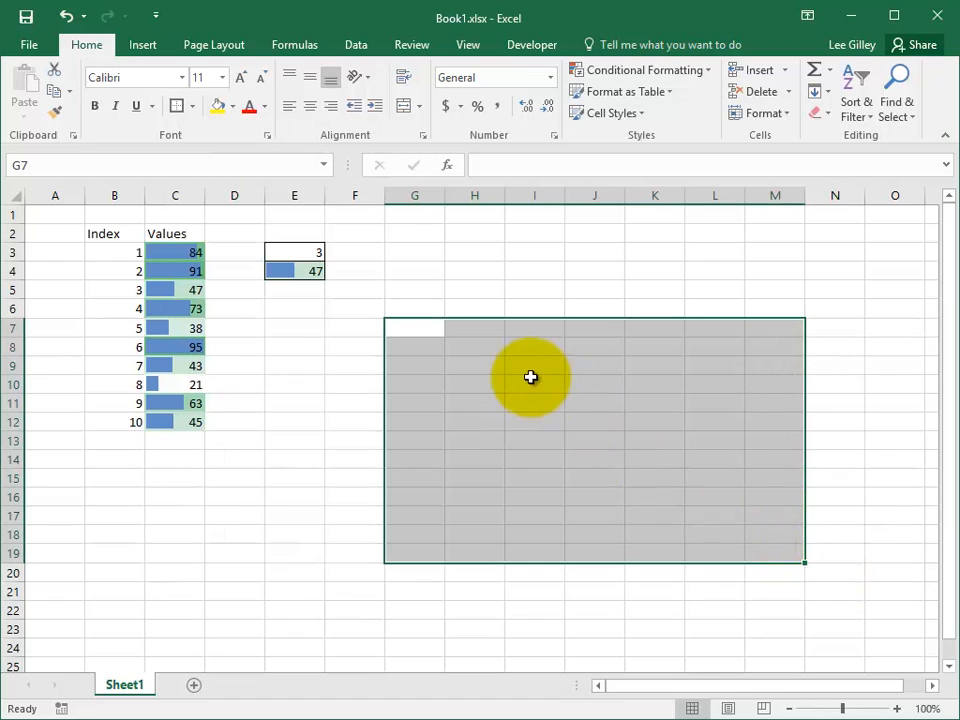
click(534, 381)
click(540, 276)
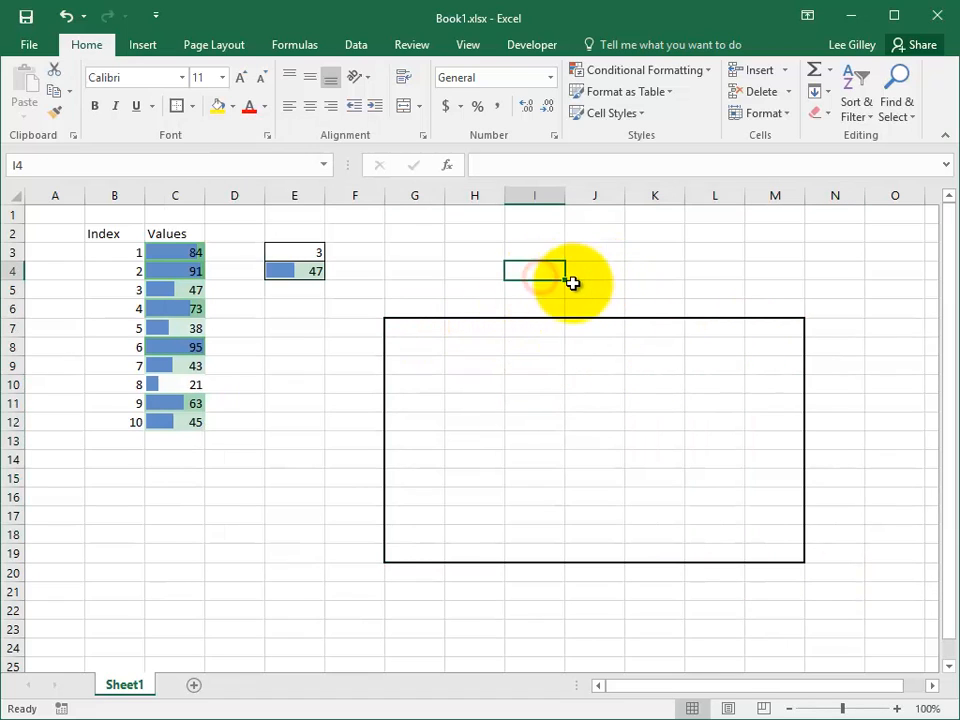
click(654, 264)
click(537, 274)
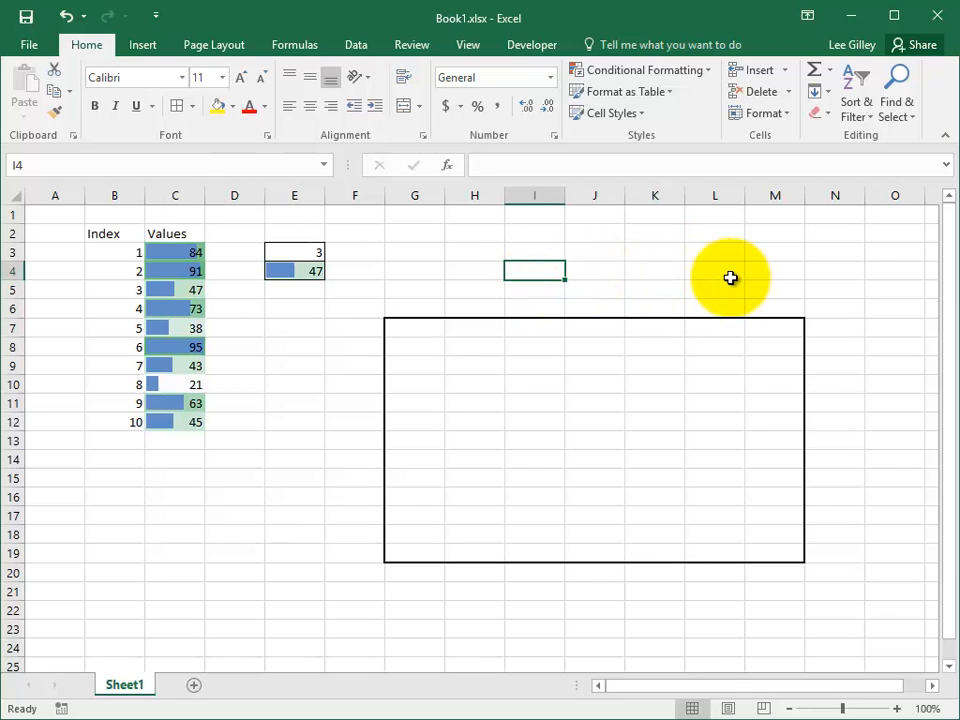
Enter 10 in cell I4.
text(10)
key(Return)
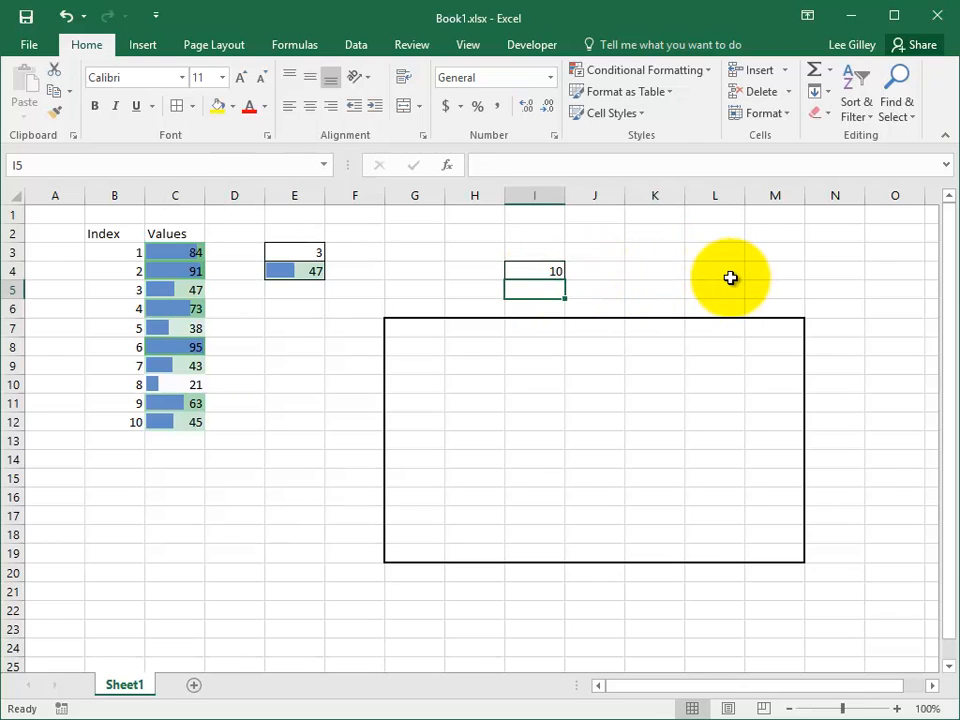
click(554, 271)
Reselect the grid G7:M19, using row 10 to illustrate the intended highlight.
drag(415, 327, 782, 555)
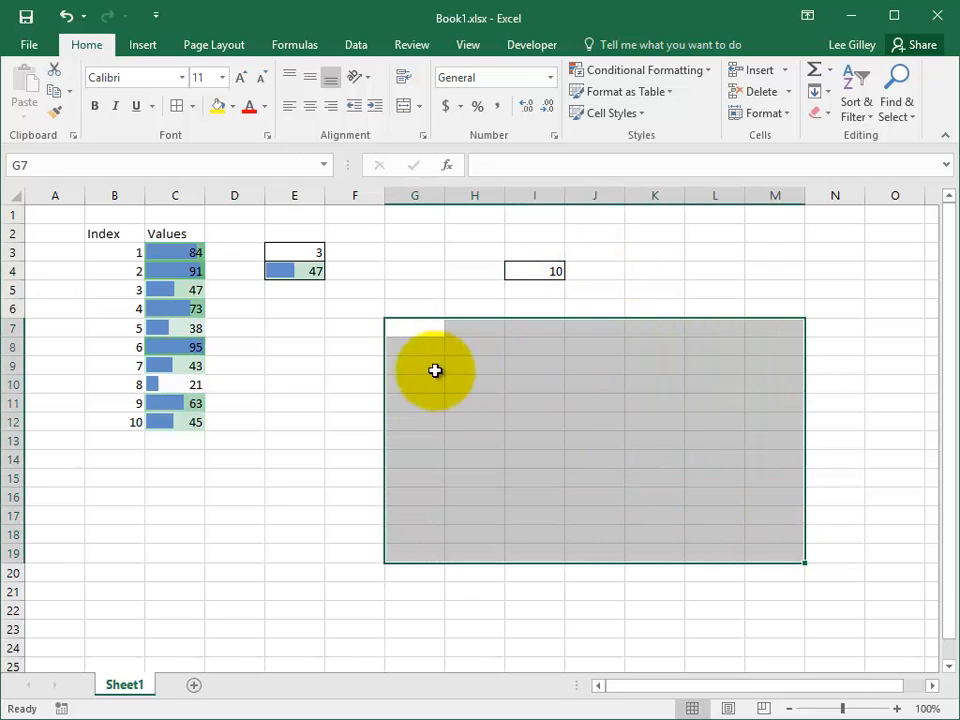
click(10, 383)
drag(430, 383, 793, 384)
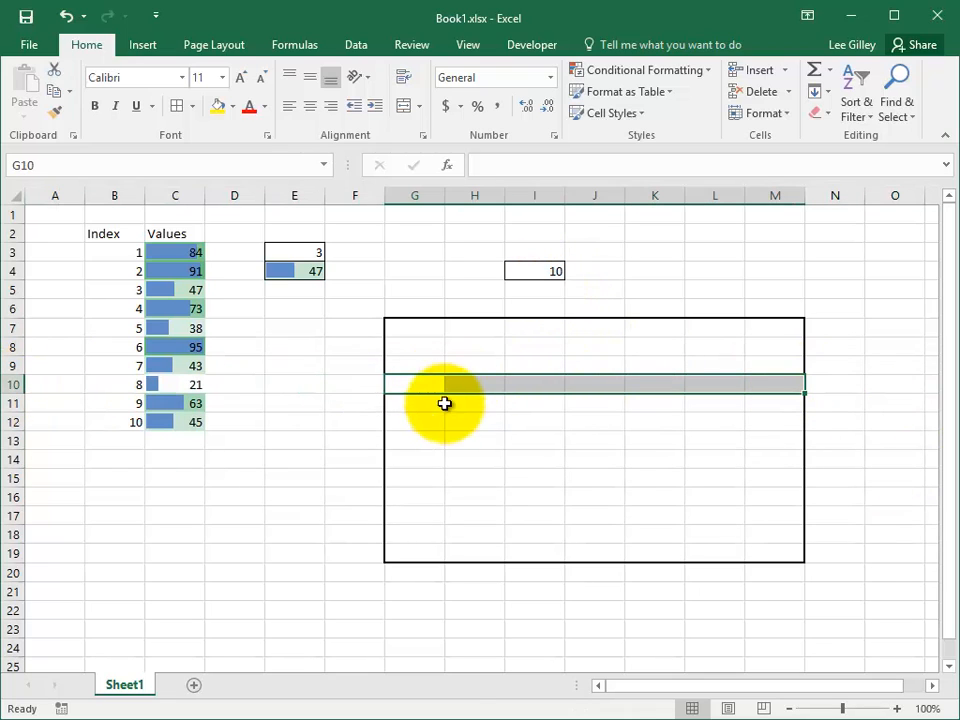
drag(429, 403, 772, 421)
drag(442, 333, 777, 545)
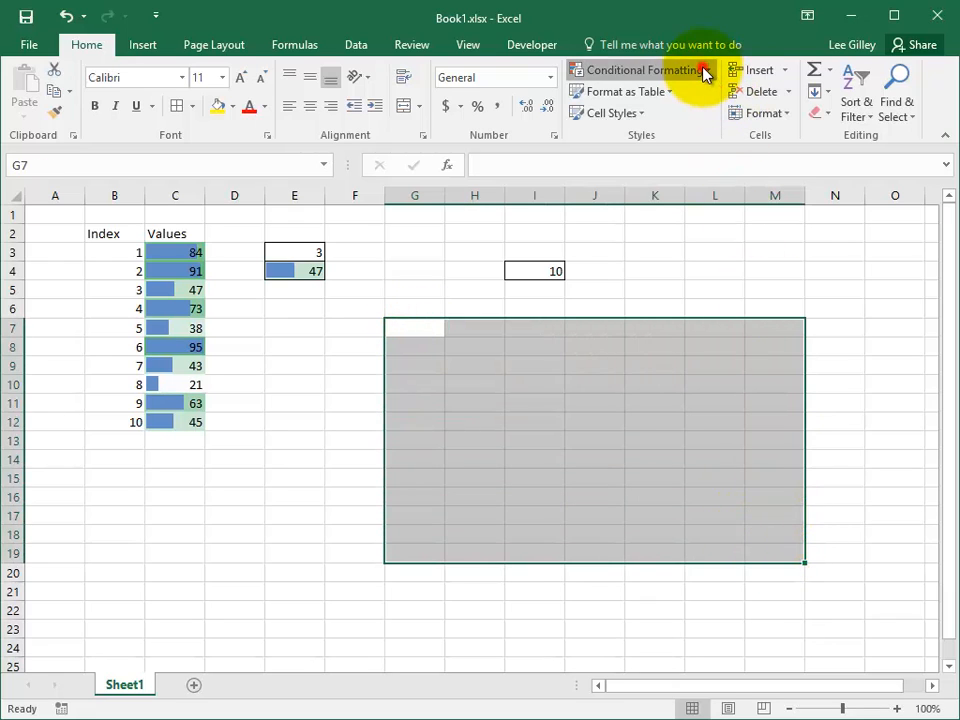
click(703, 70)
Create a New Rule using 'Use a formula to determine which cells to format' with =row(g7).
click(670, 316)
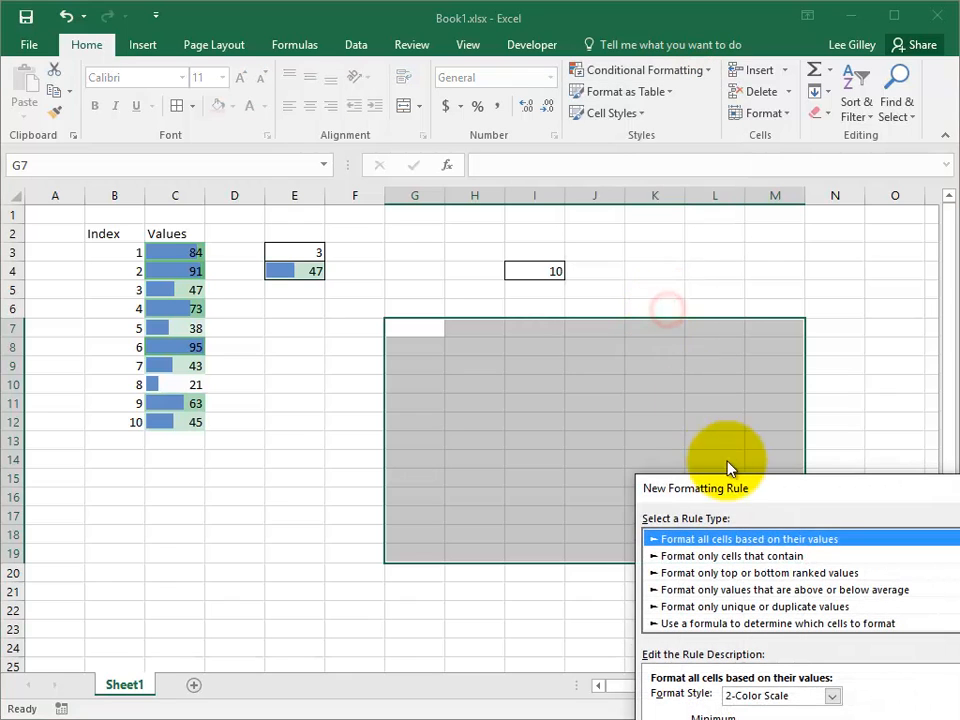
drag(722, 487, 197, 252)
click(140, 313)
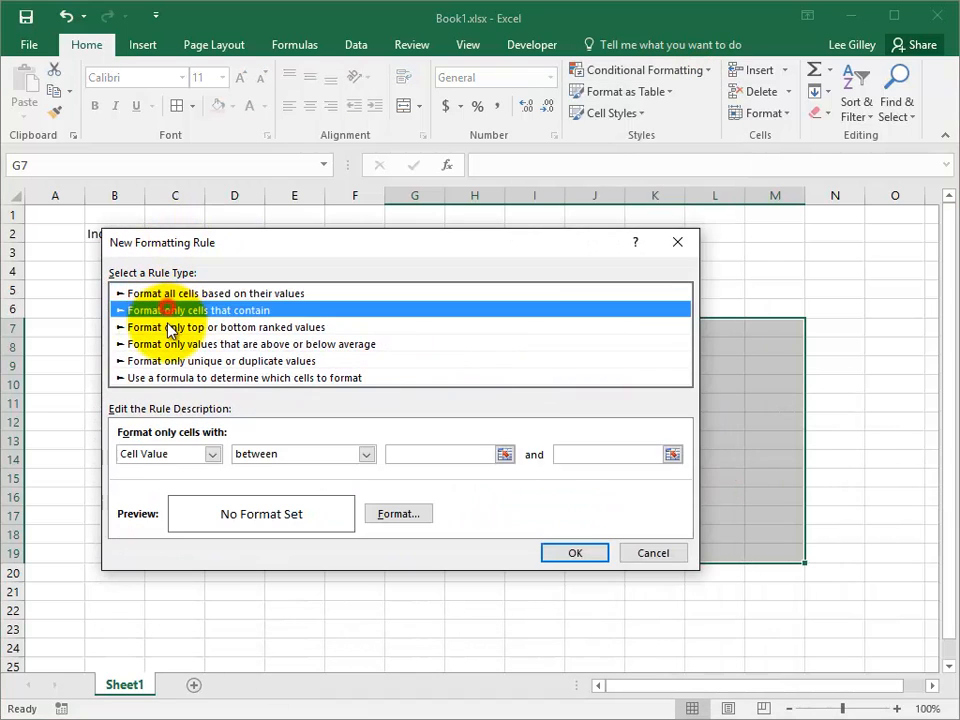
click(140, 328)
click(162, 361)
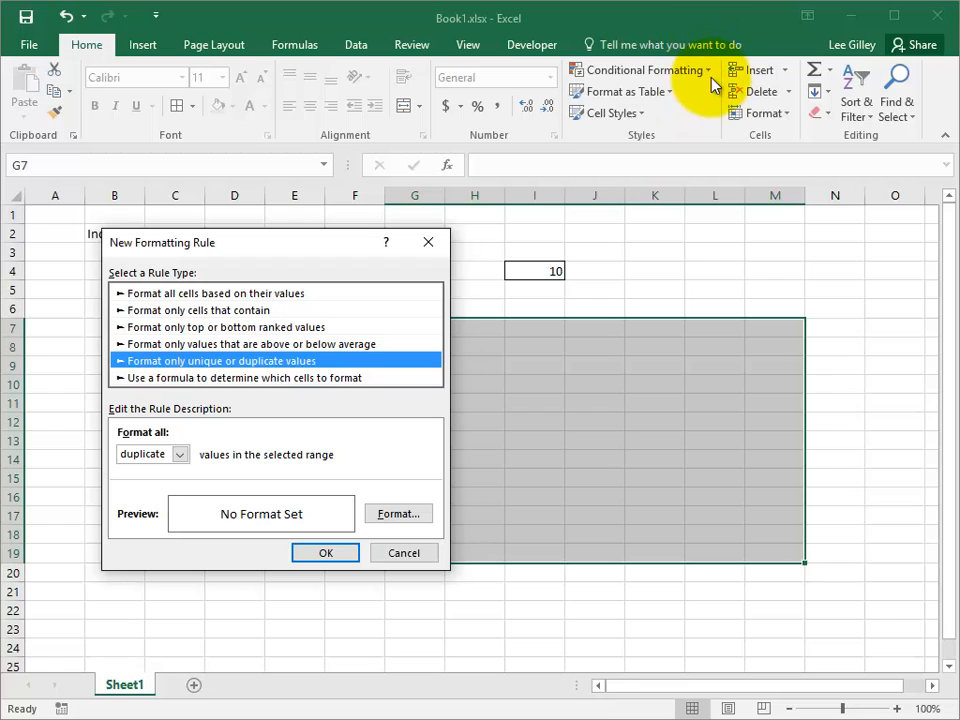
click(357, 378)
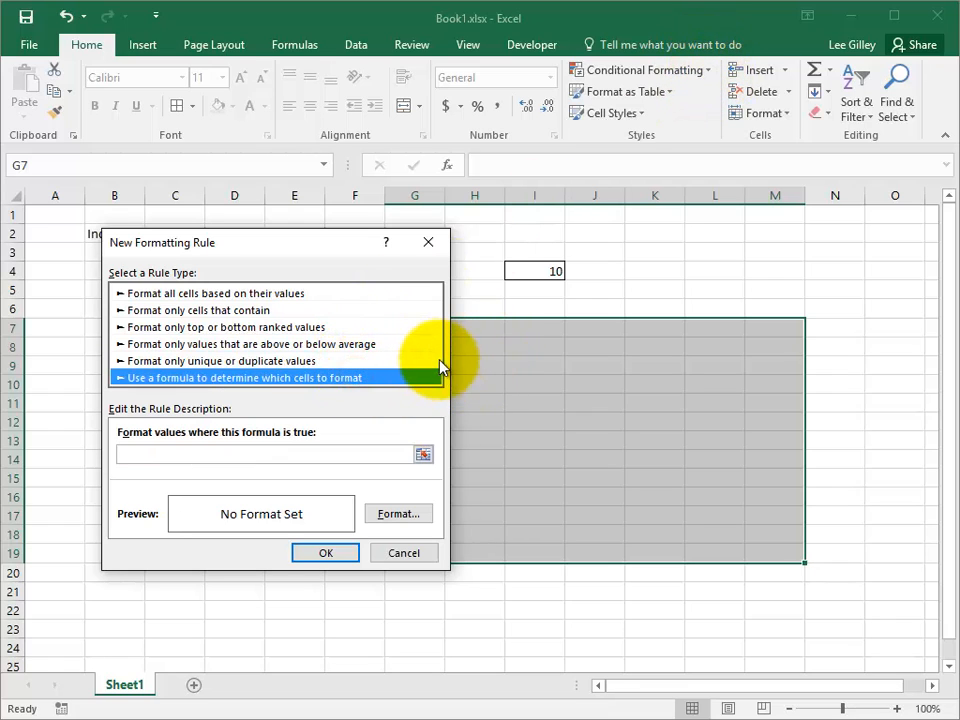
drag(317, 246, 245, 149)
click(168, 358)
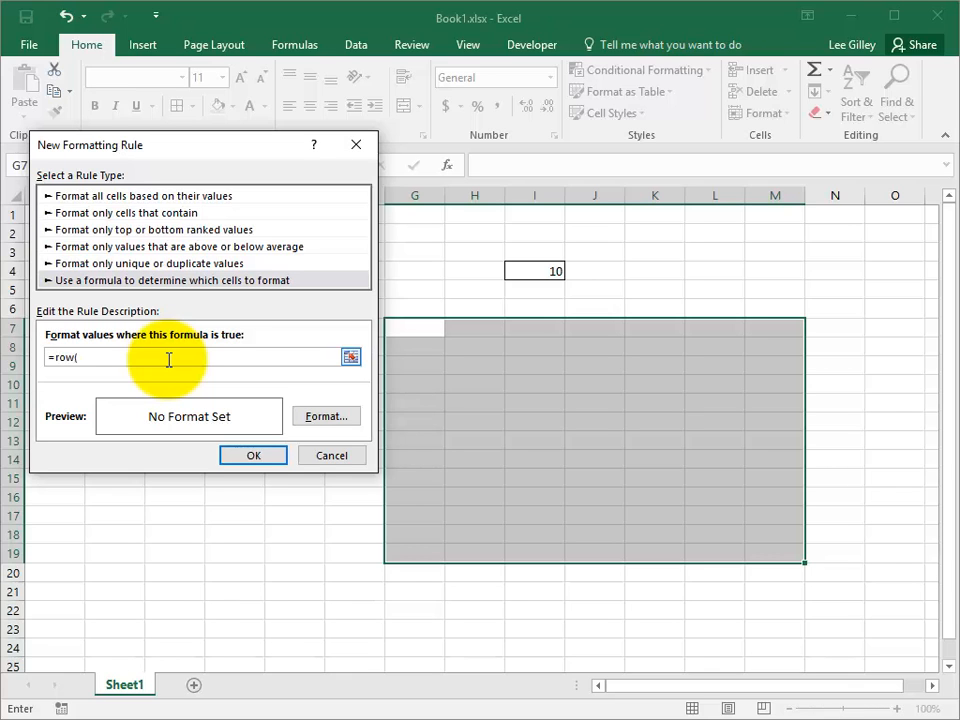
drag(249, 150, 752, 163)
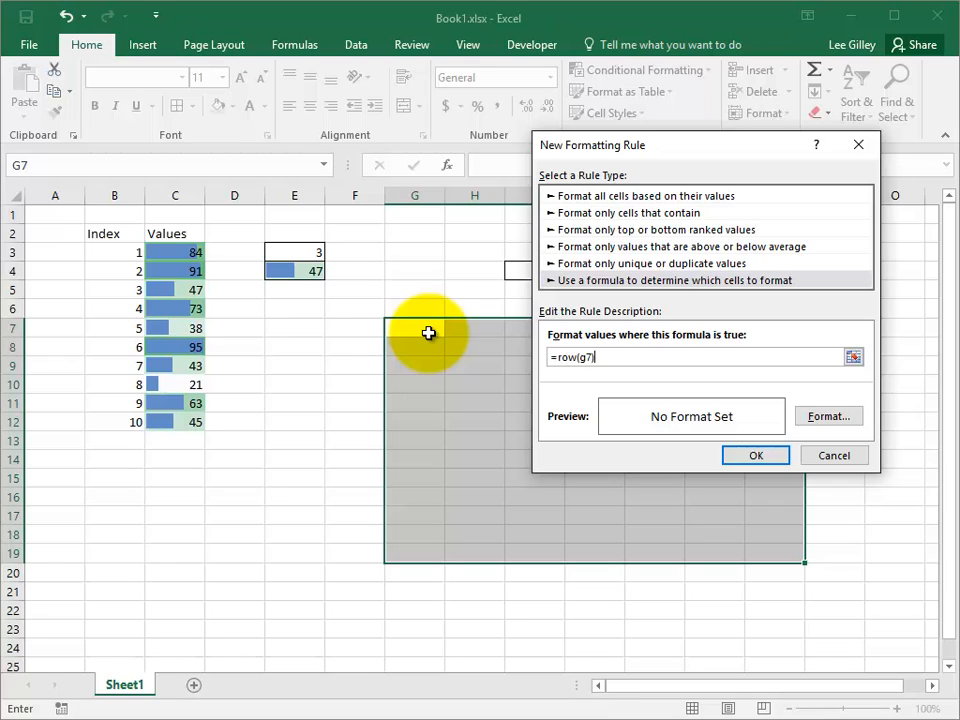
Complete the rule formula as =row(g7)=$I$4 by referencing cell I4.
drag(666, 147, 752, 182)
click(527, 271)
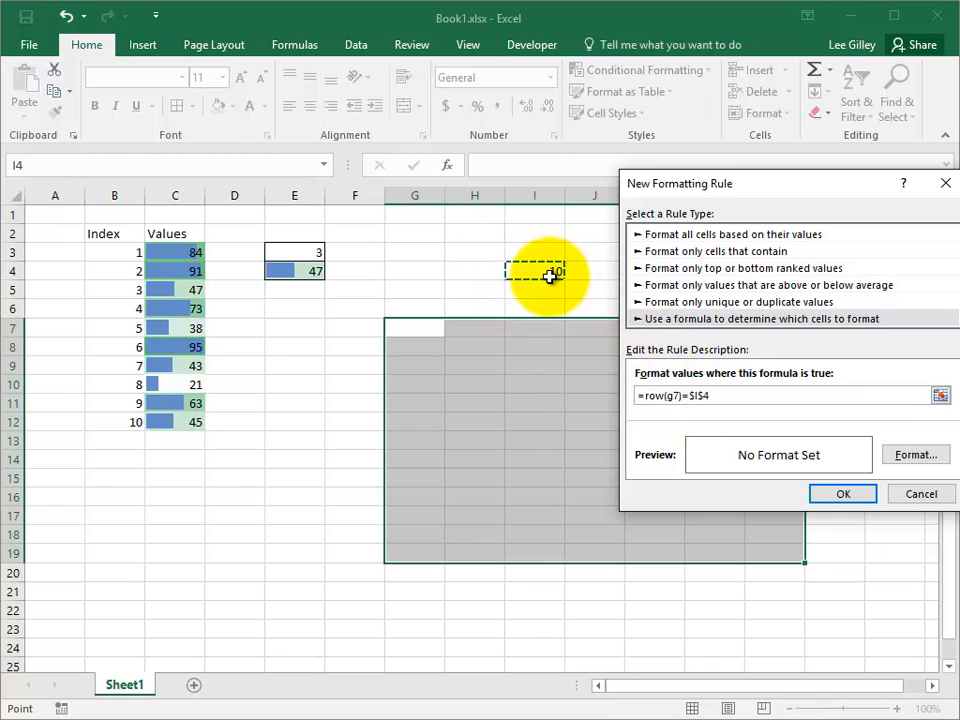
double_click(676, 395)
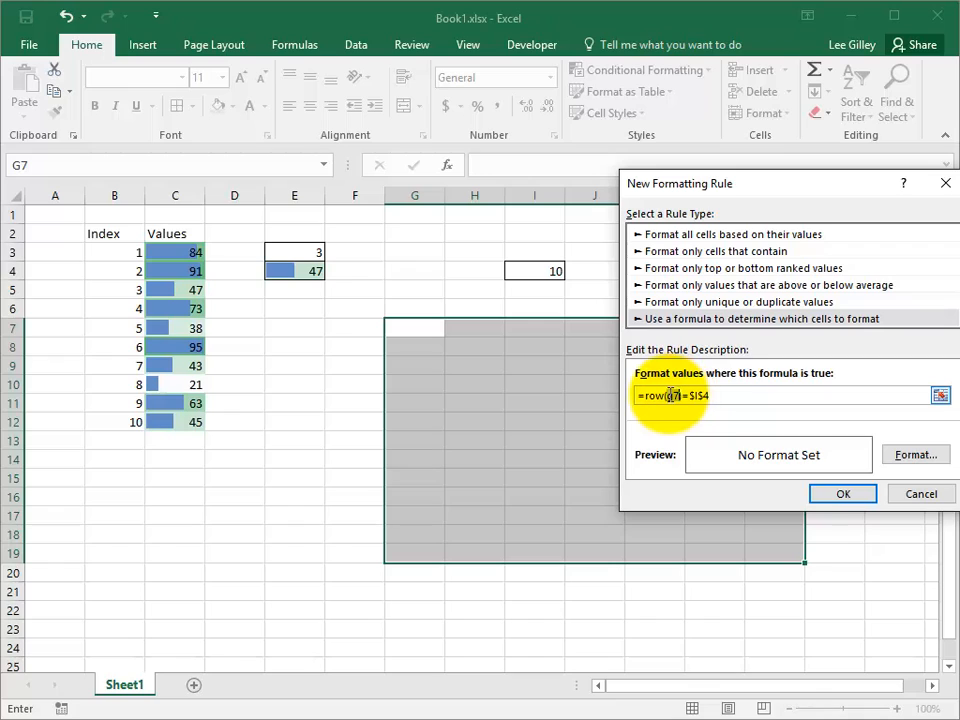
click(671, 395)
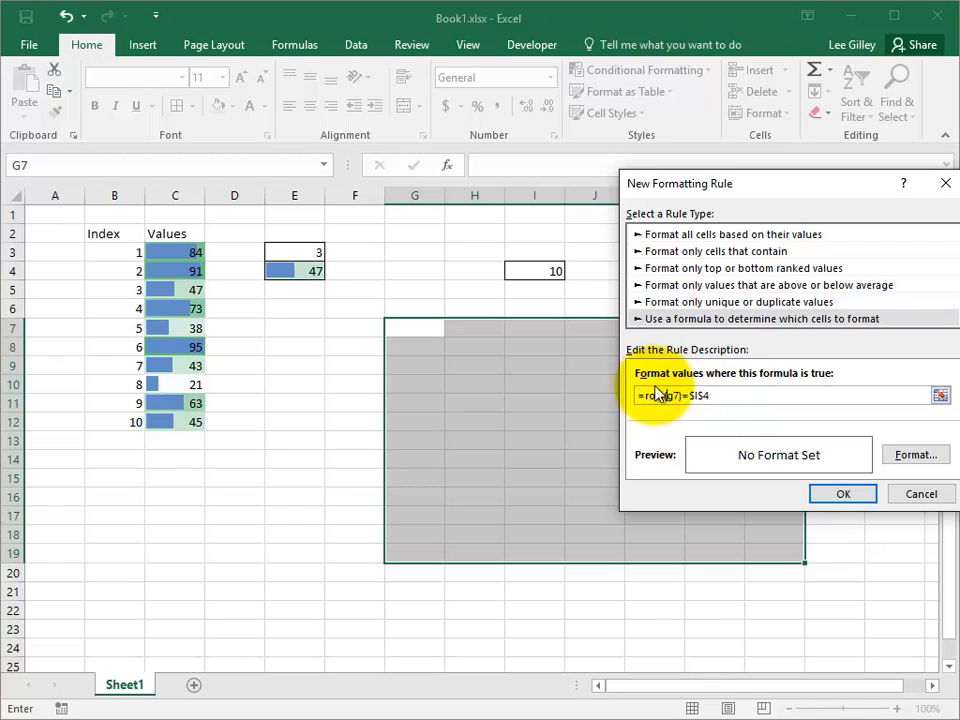
drag(645, 395, 731, 395)
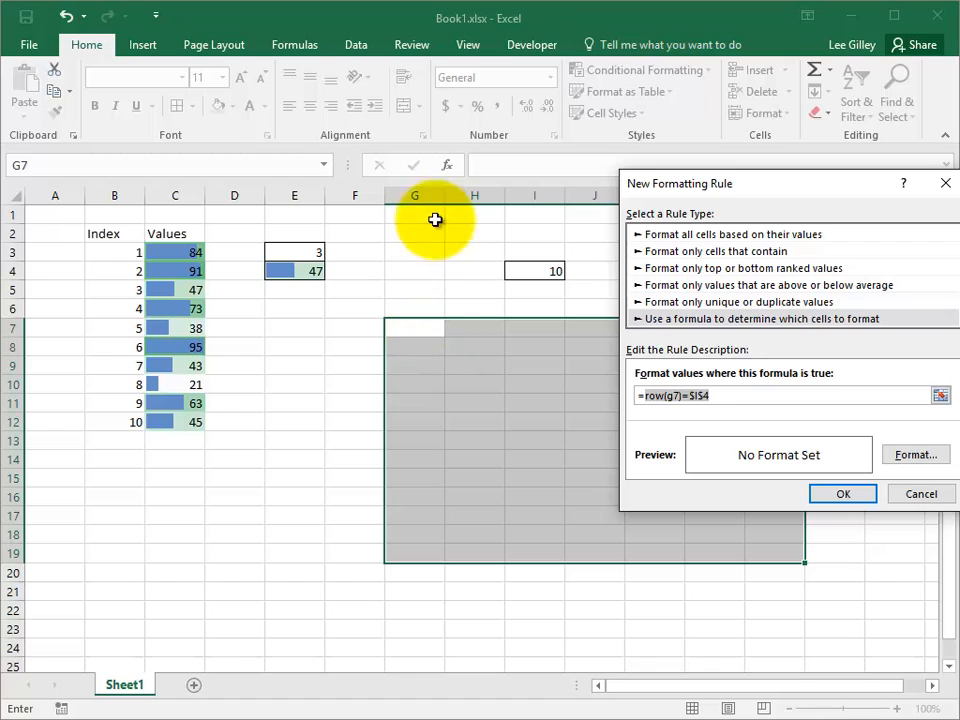
Move the New Formatting Rule dialog to the top-left and highlight row(g7) in the formula.
drag(746, 190, 366, 193)
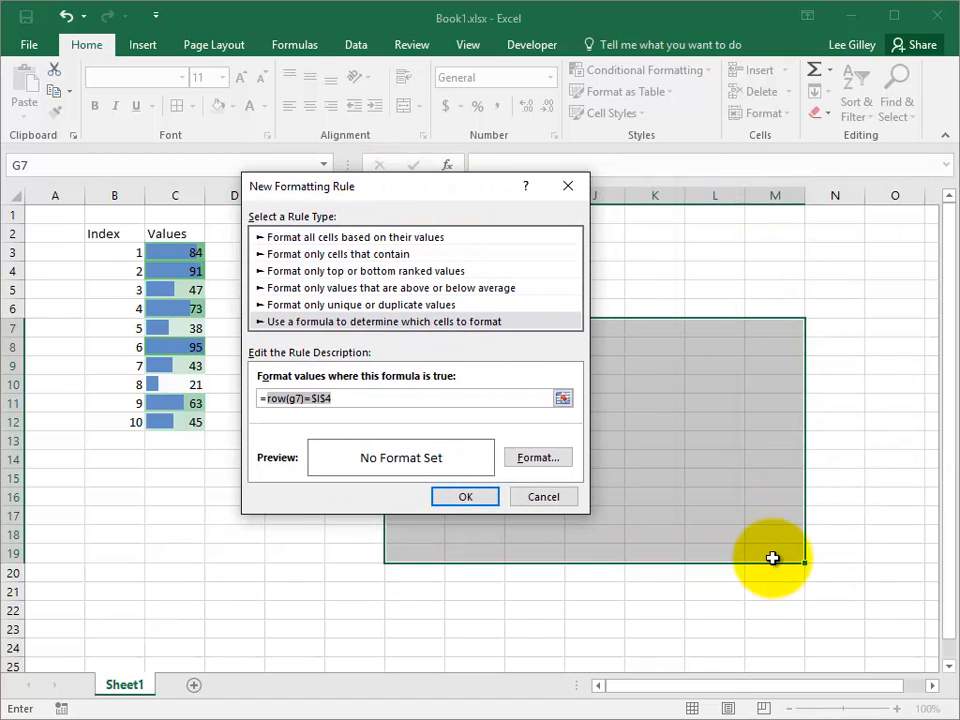
drag(452, 196, 240, 130)
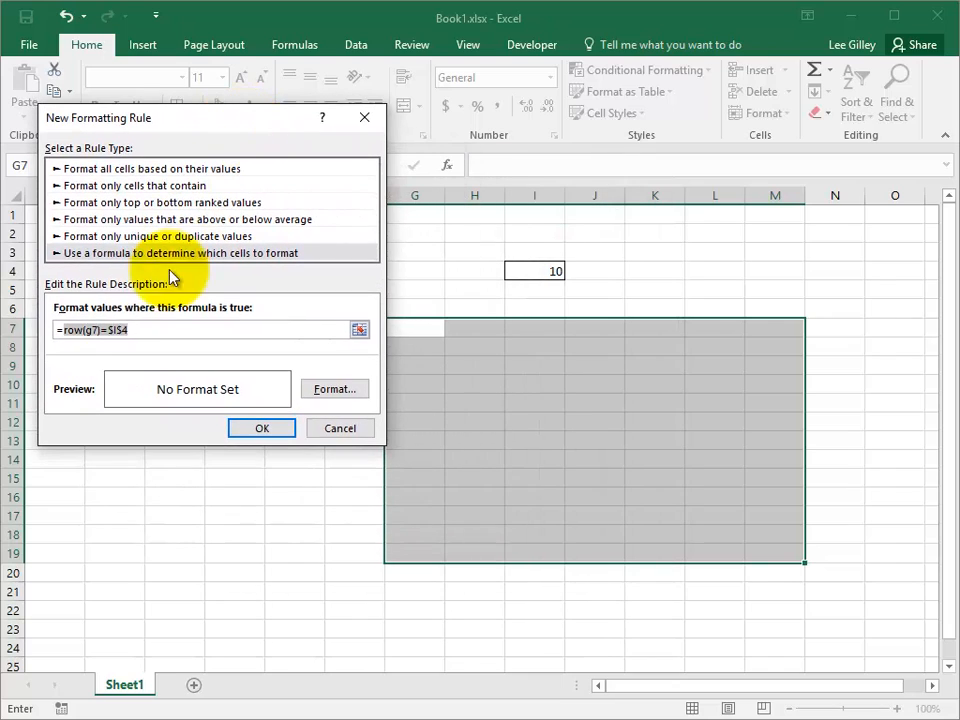
click(96, 331)
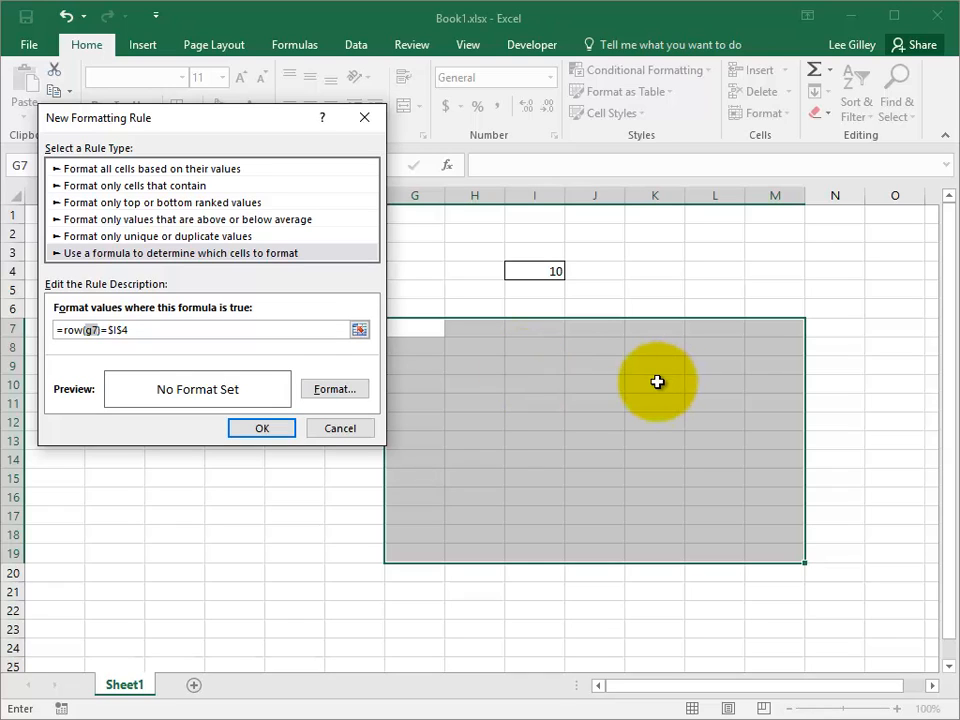
click(66, 331)
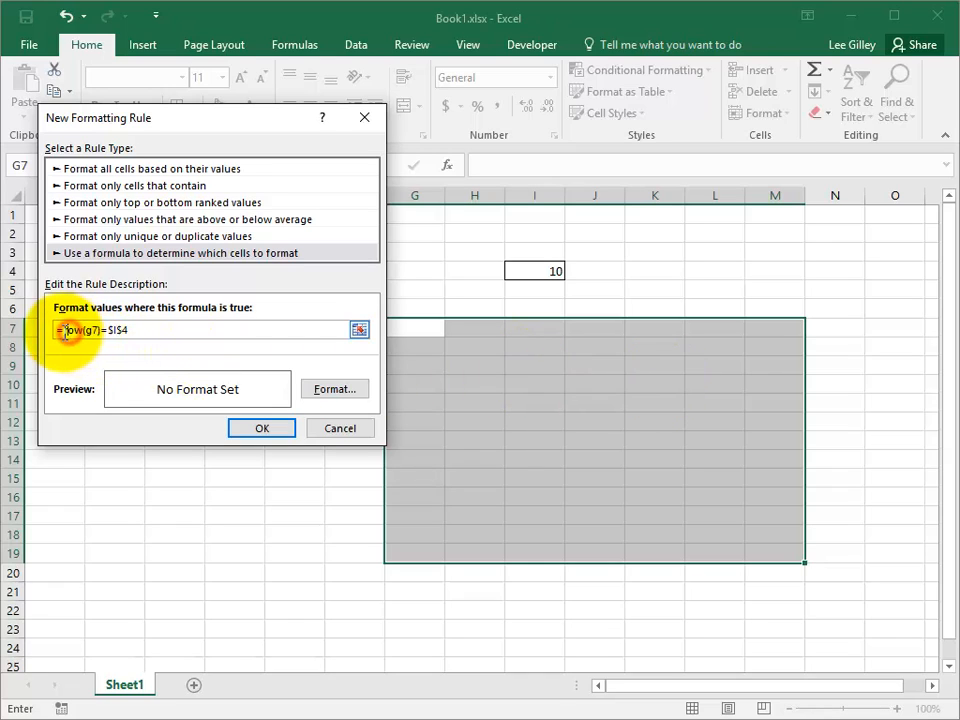
drag(66, 331, 100, 331)
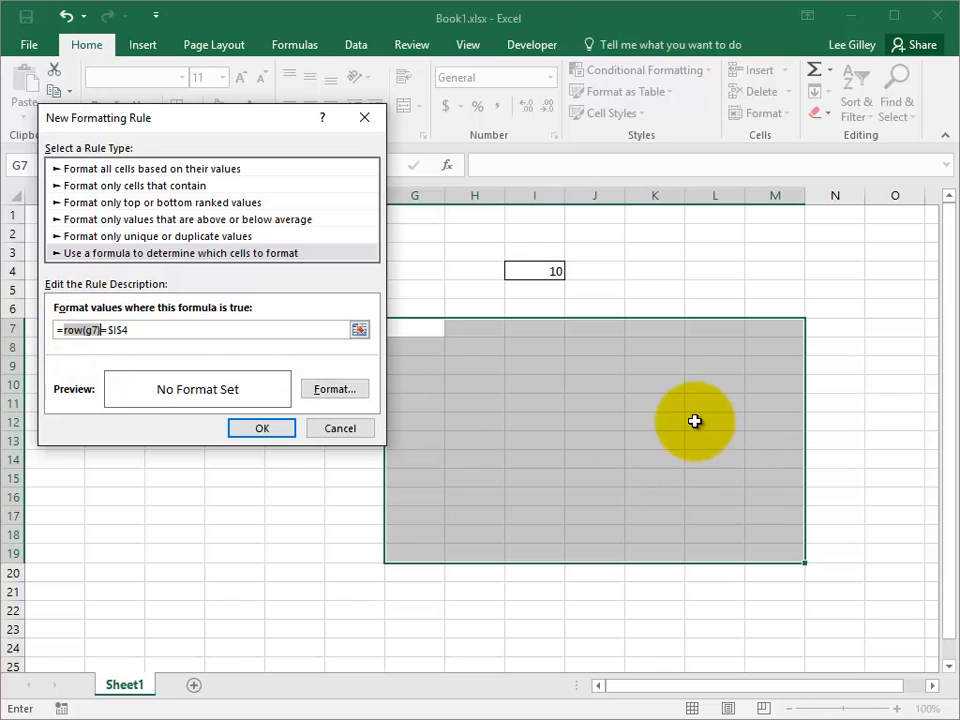
Give the row rule an orange fill and apply it, turning grid row 10 orange.
click(337, 391)
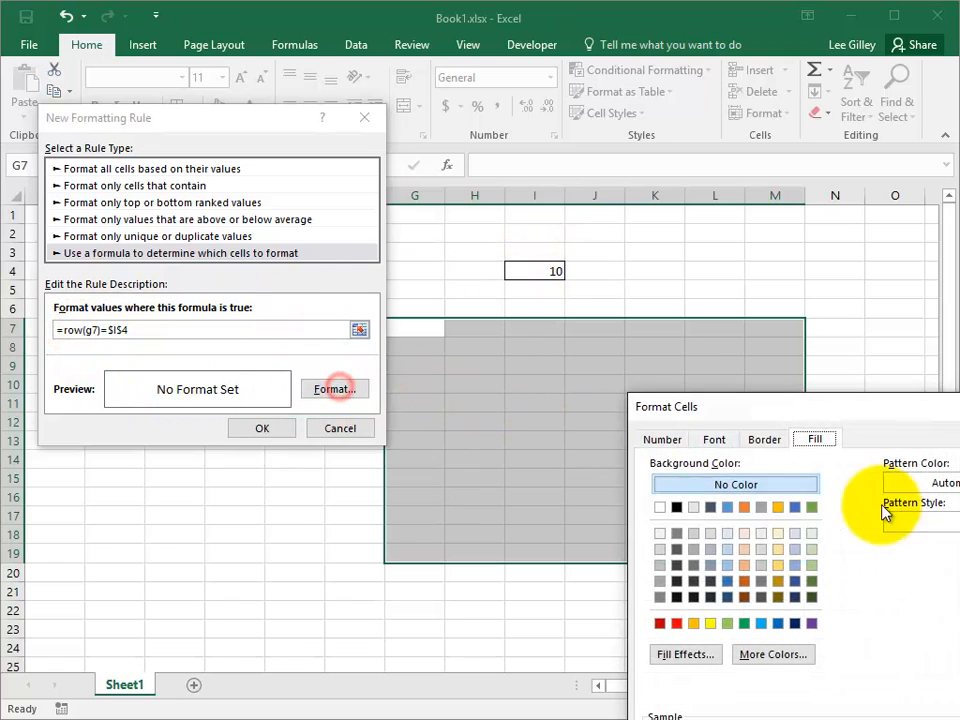
click(745, 583)
drag(802, 415, 612, 211)
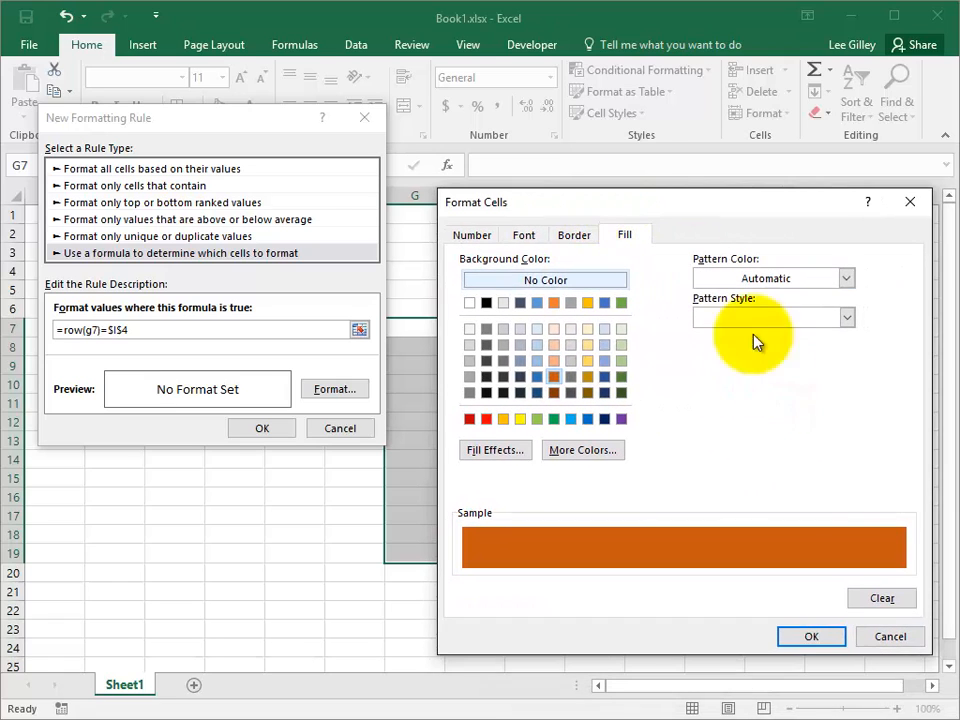
click(812, 640)
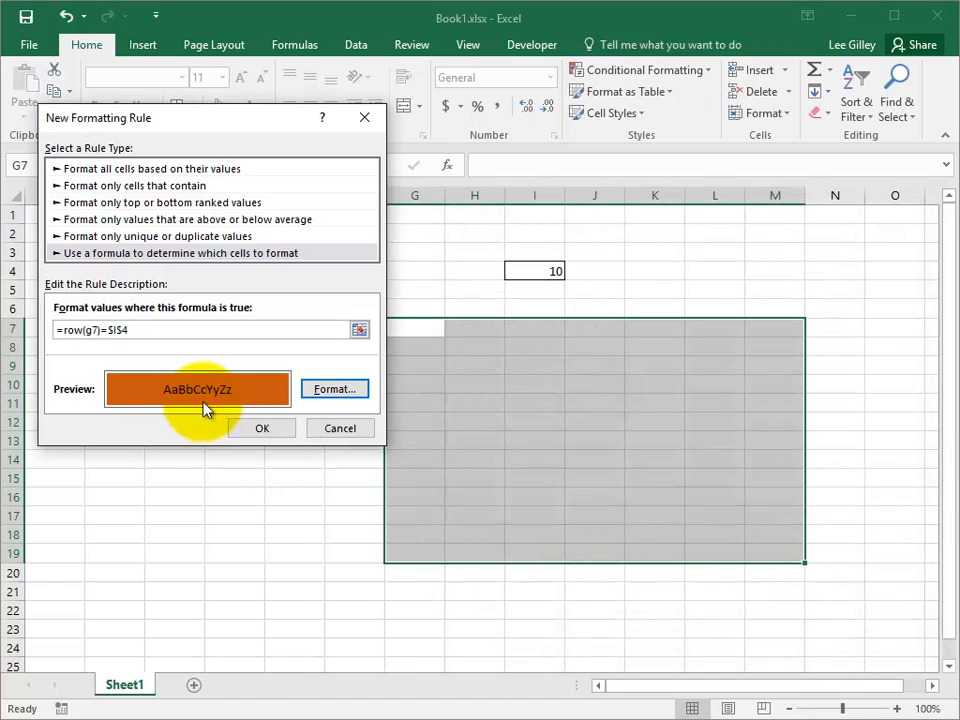
click(268, 432)
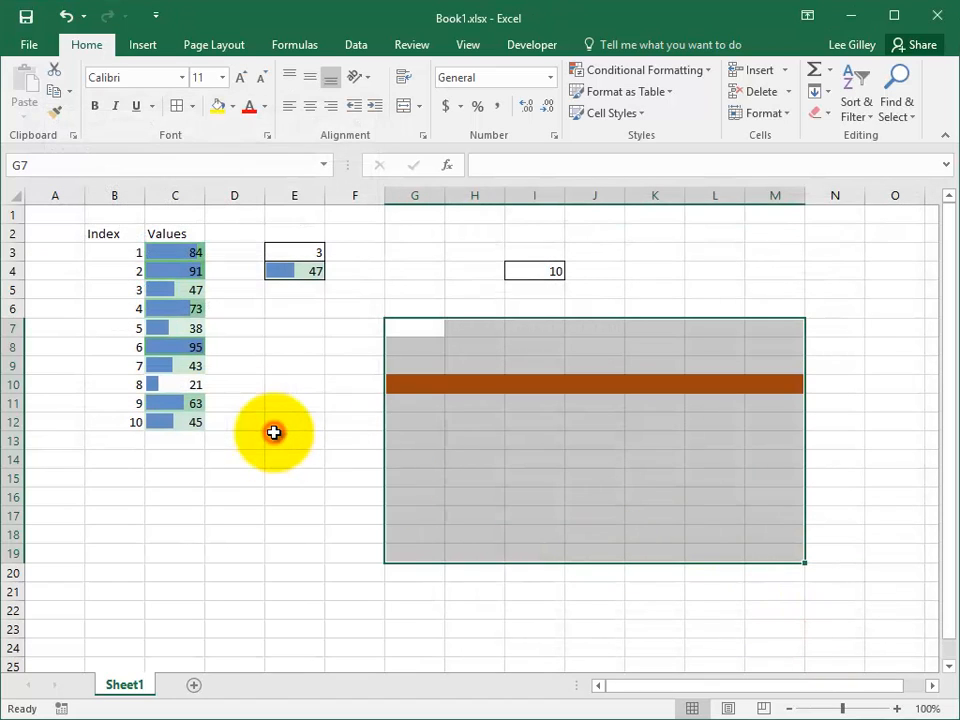
click(489, 381)
Enter 11 and then 12 in I4, moving the orange band to grid row 12.
click(554, 270)
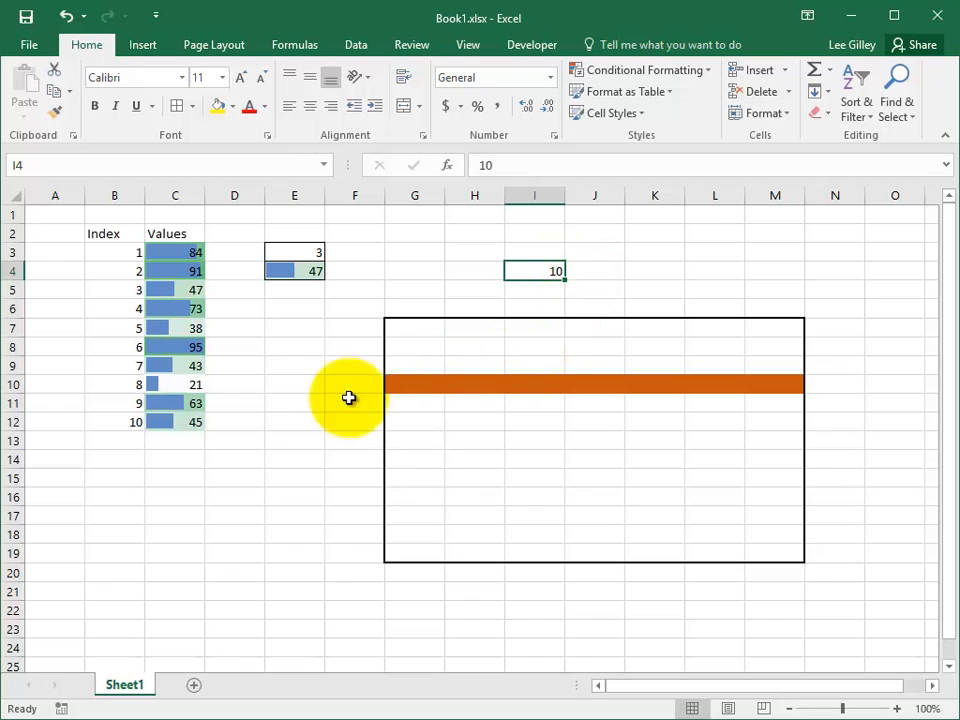
drag(424, 388, 785, 386)
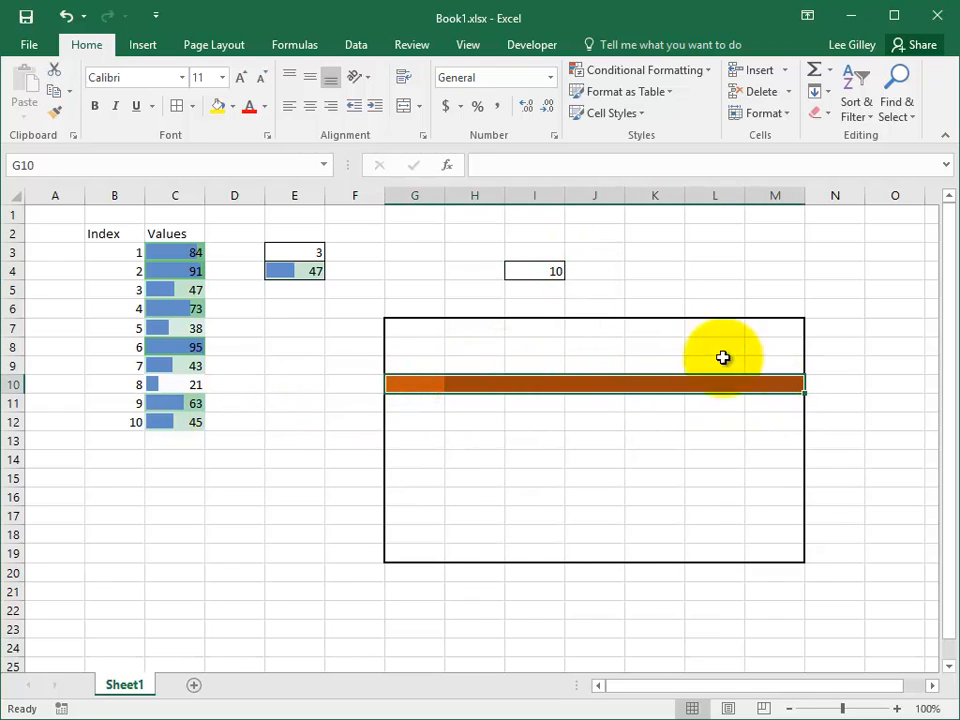
click(552, 271)
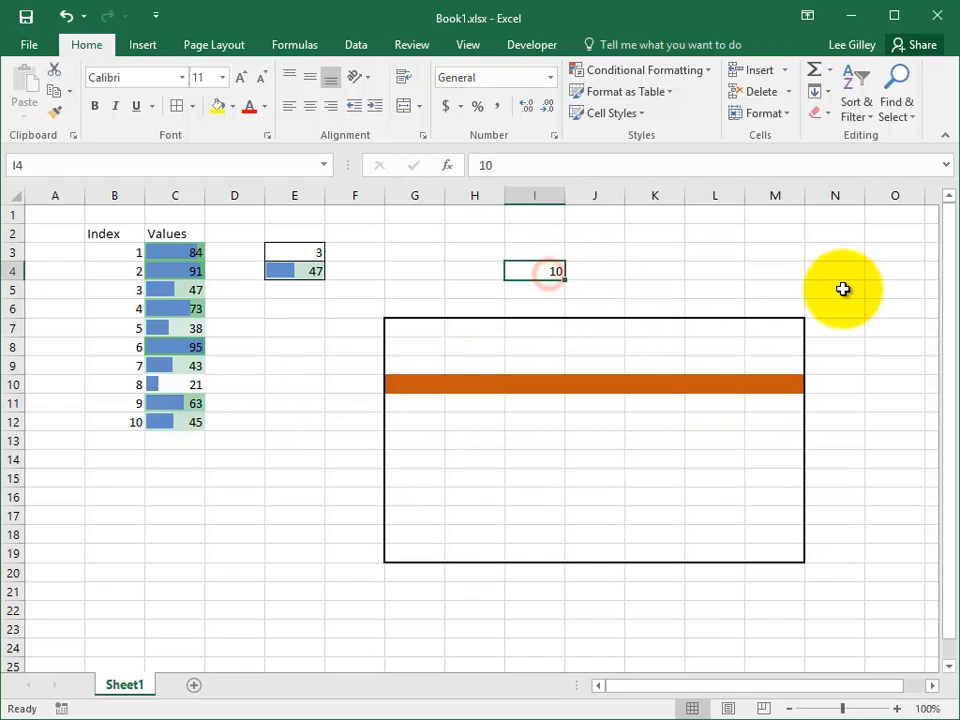
text(11)
key(Return)
key(Up)
text(12)
key(Return)
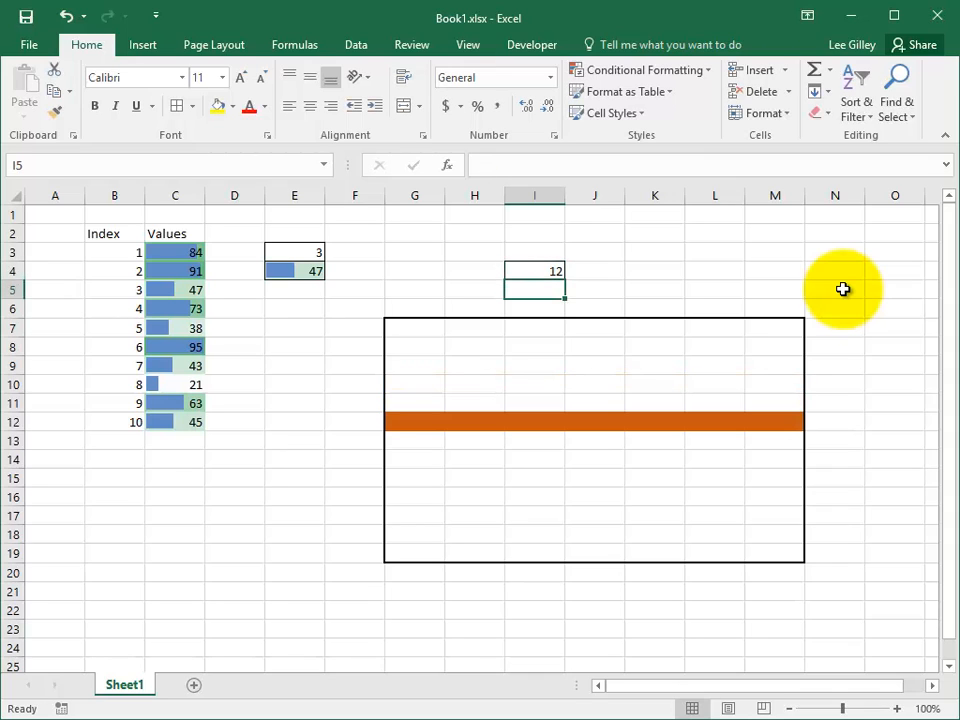
click(534, 271)
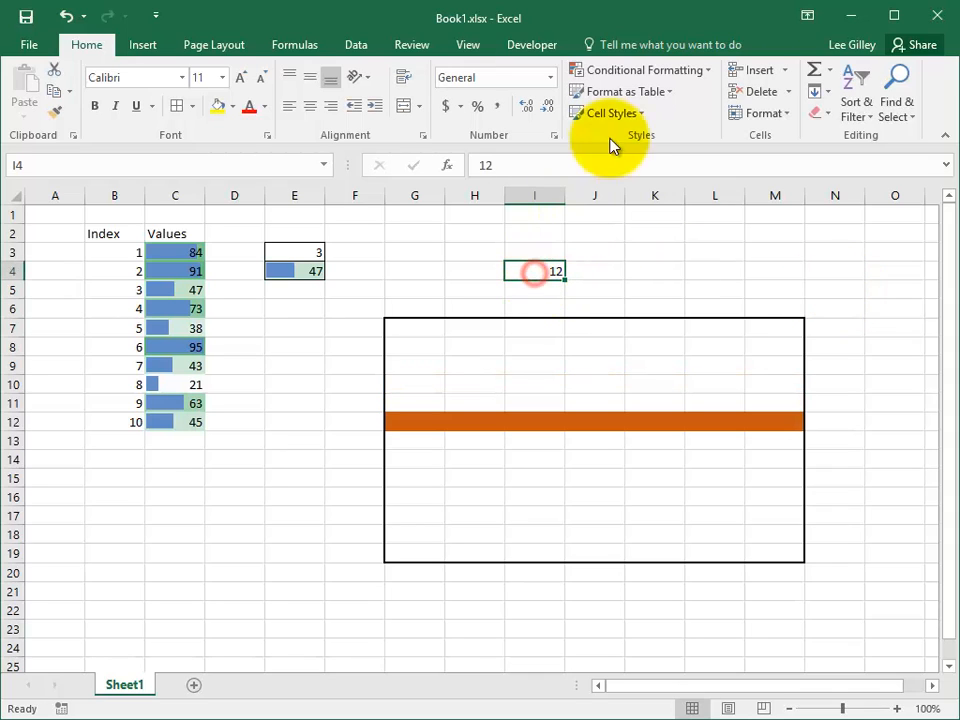
Show This Worksheet's conditional formatting rules and select the orange row rule.
click(688, 70)
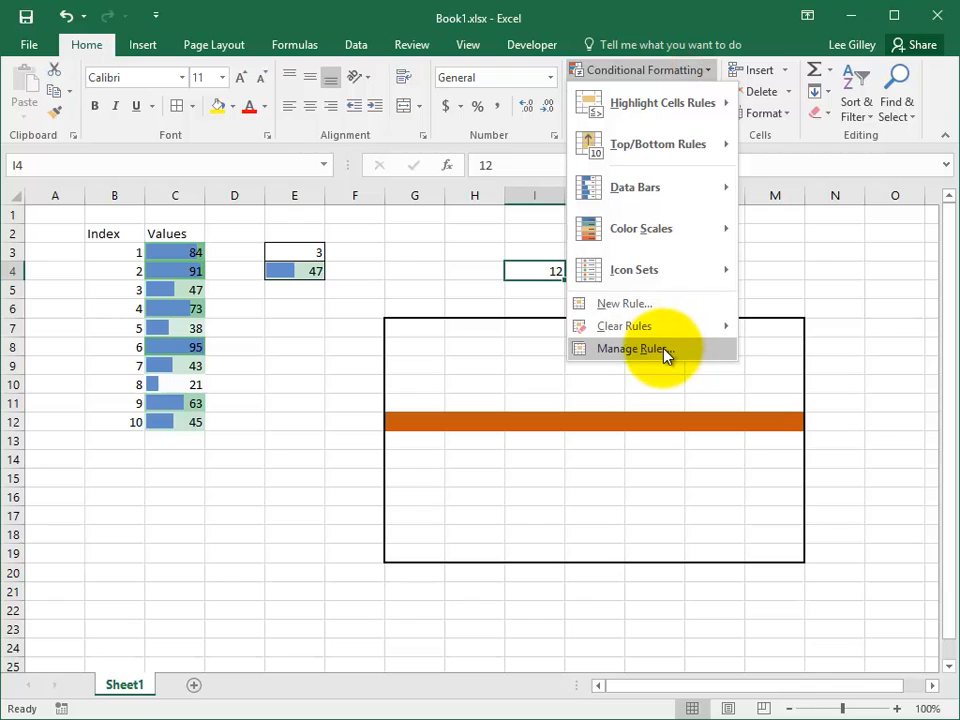
click(664, 352)
click(196, 179)
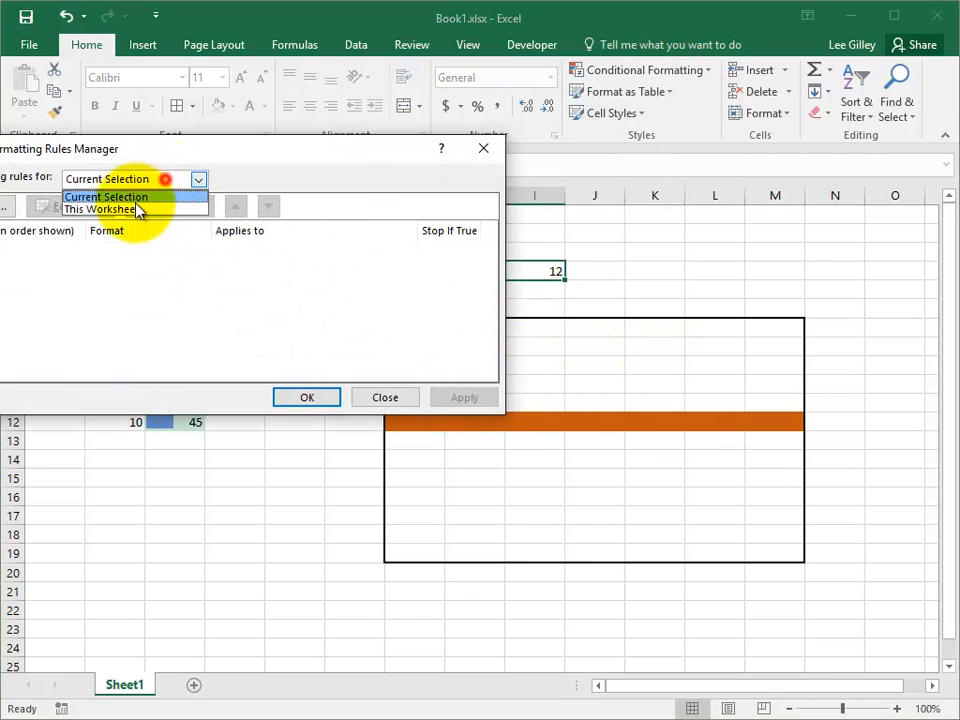
click(132, 207)
click(30, 256)
Change the rule formula from ROW to column so it reads =column(G7)=$I$4.
click(78, 206)
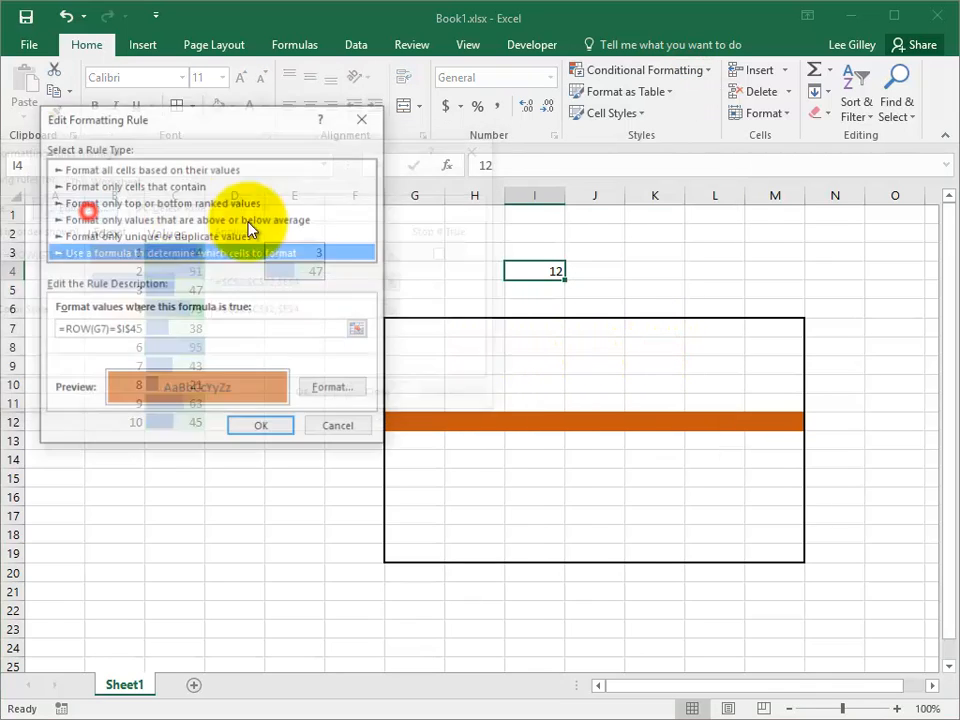
drag(222, 112, 228, 123)
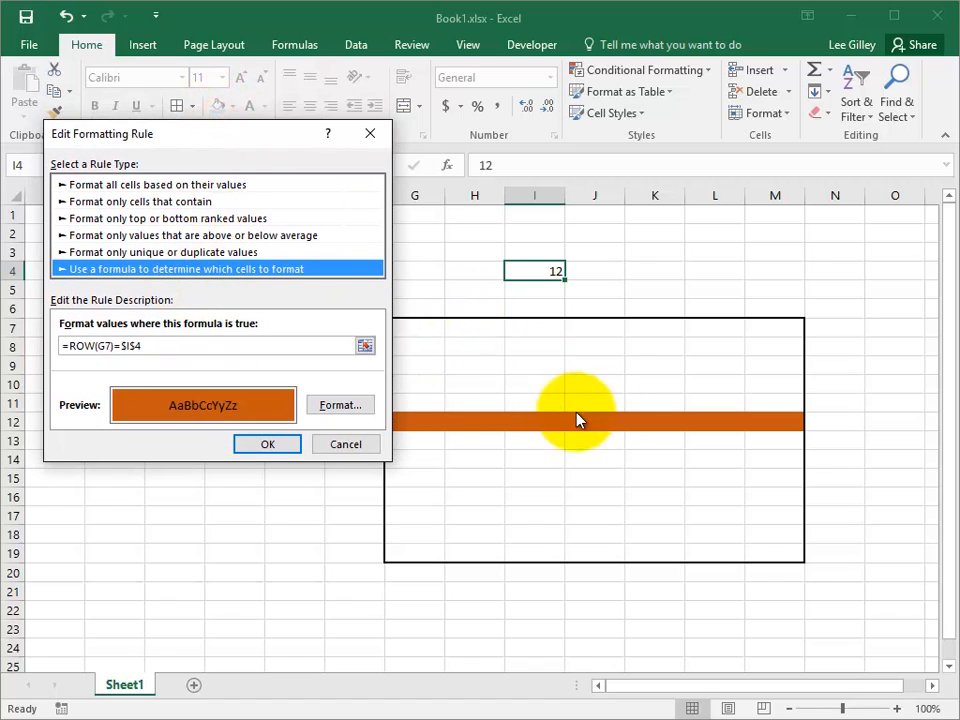
double_click(72, 345)
text(col)
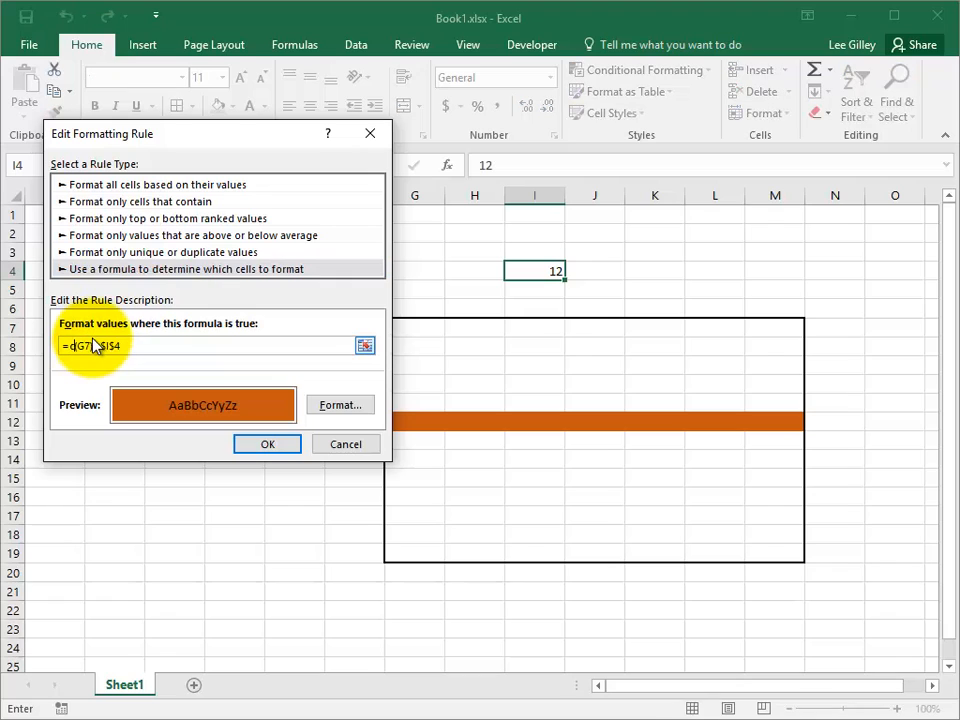
text(umn)
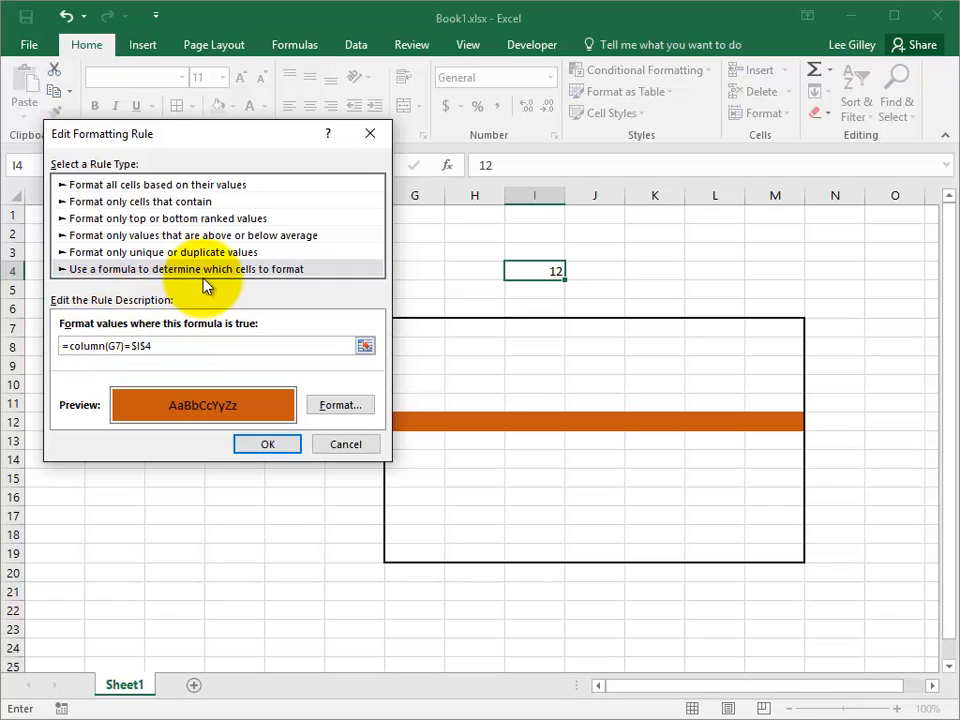
click(268, 444)
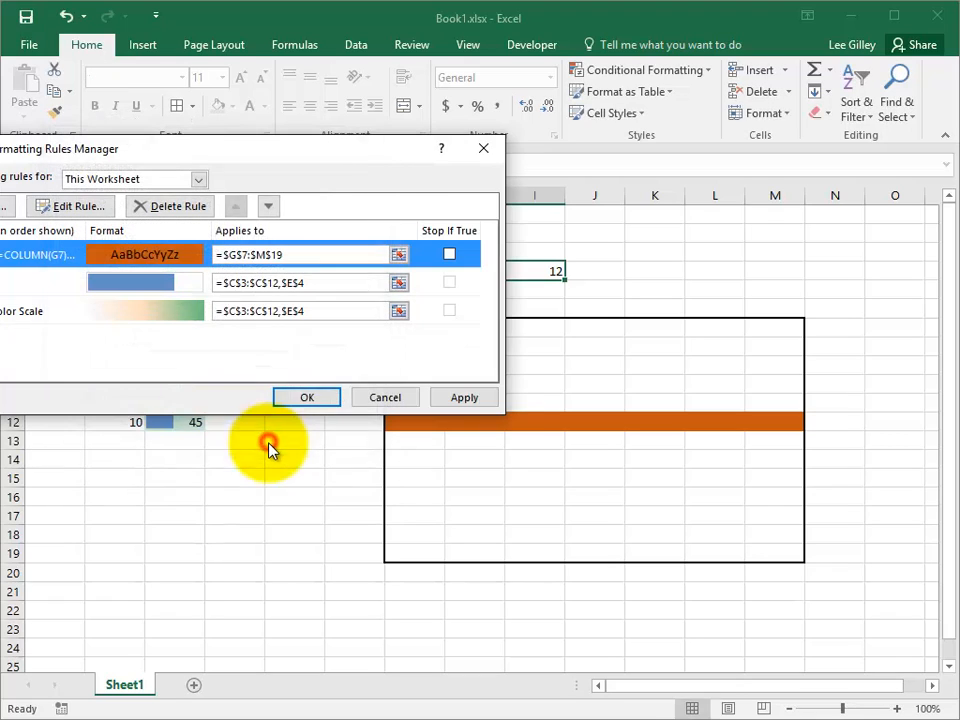
click(456, 398)
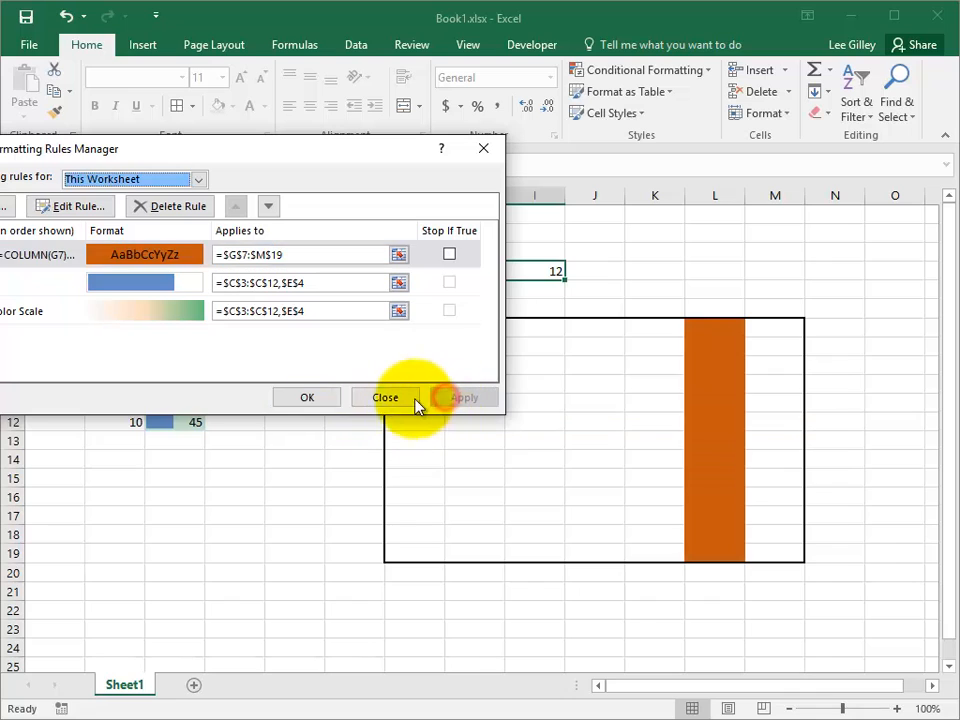
click(312, 400)
Enter 11 in I4 so column K of the grid turns orange.
click(511, 271)
text(11)
key(Return)
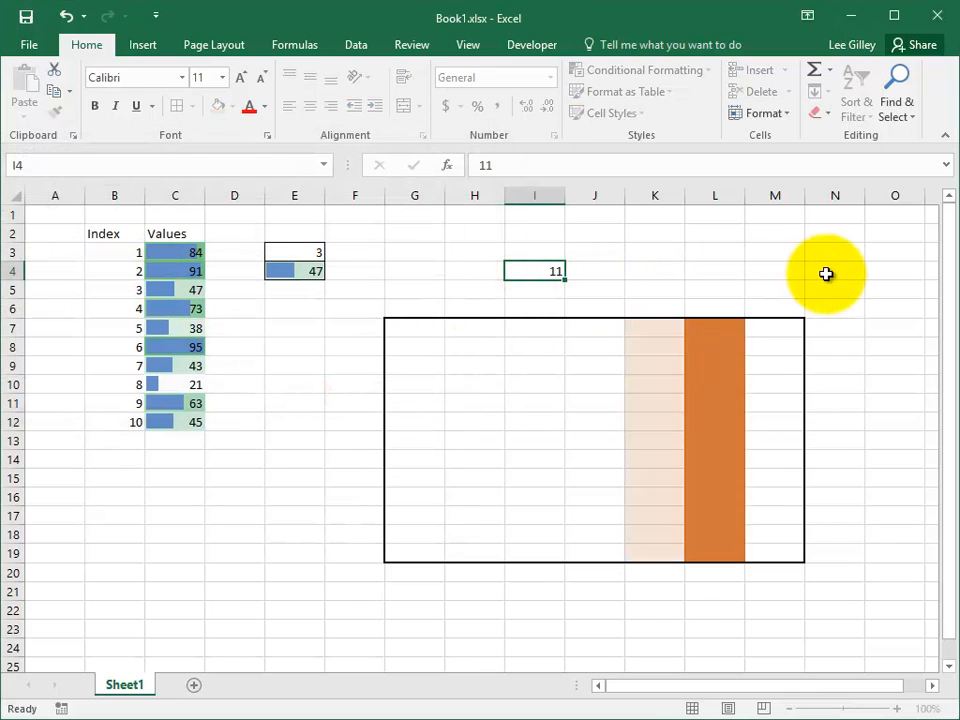